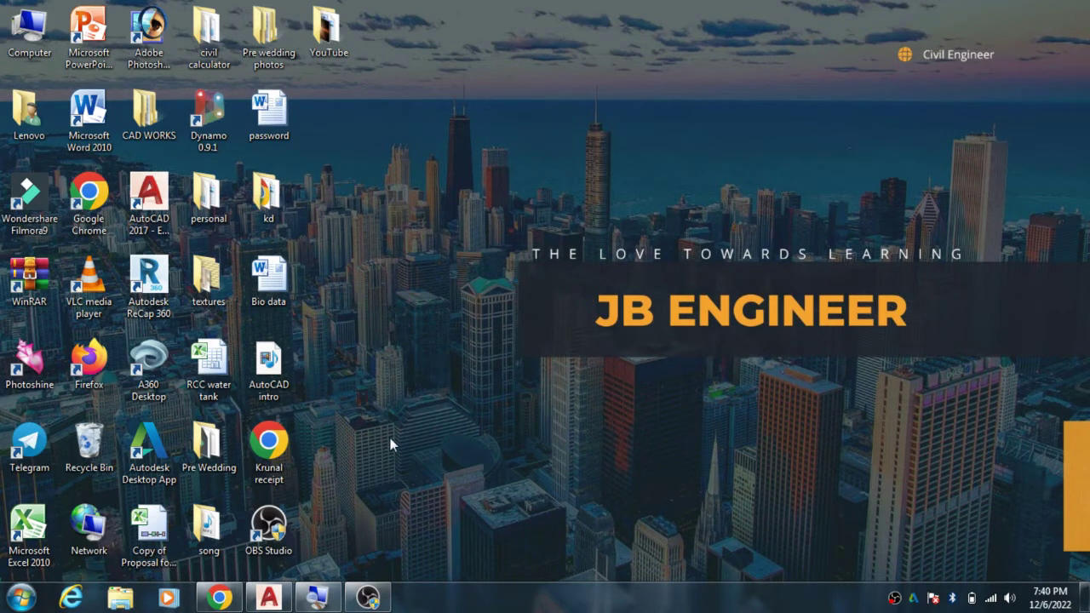
Bring AutoCAD forward and start a new blank drawing, Drawing2, from the Start tab
{"action": "left_click", "coordinate": [268, 600]}
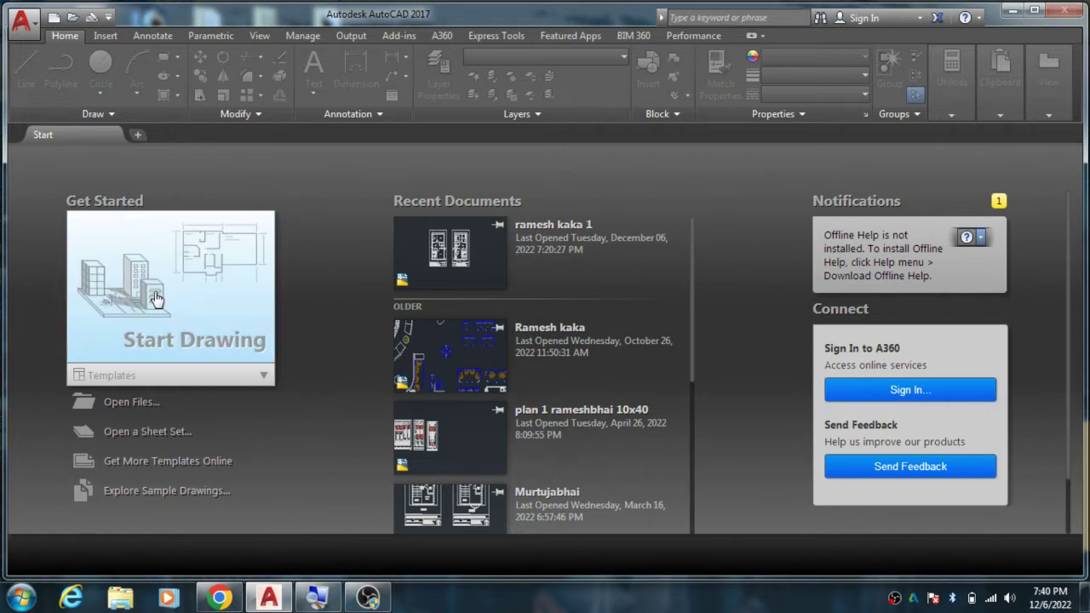
{"action": "left_click", "coordinate": [155, 298]}
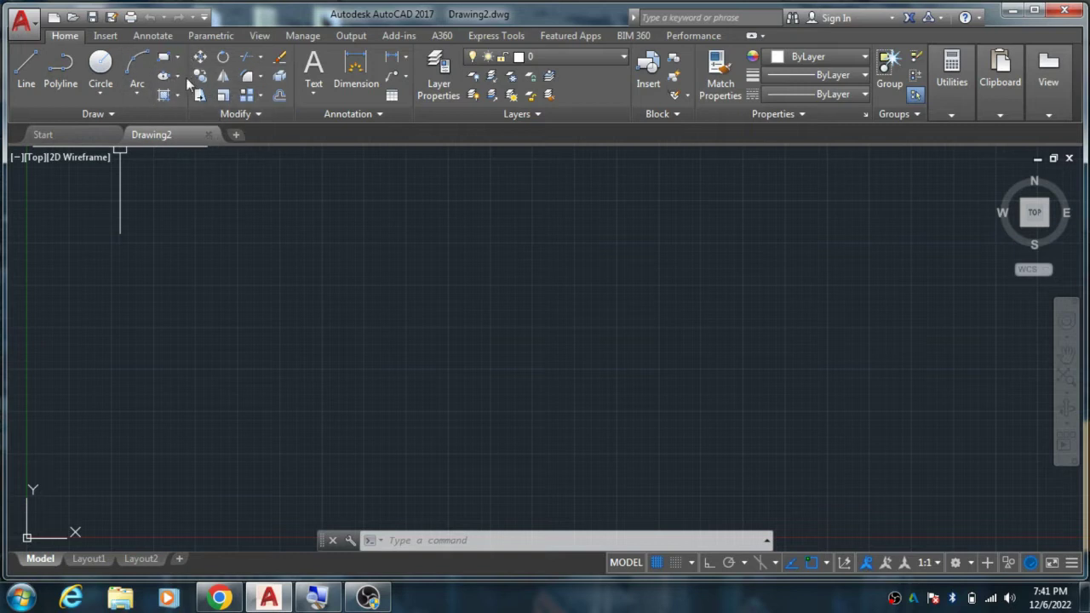
{"action": "left_click", "coordinate": [108, 119]}
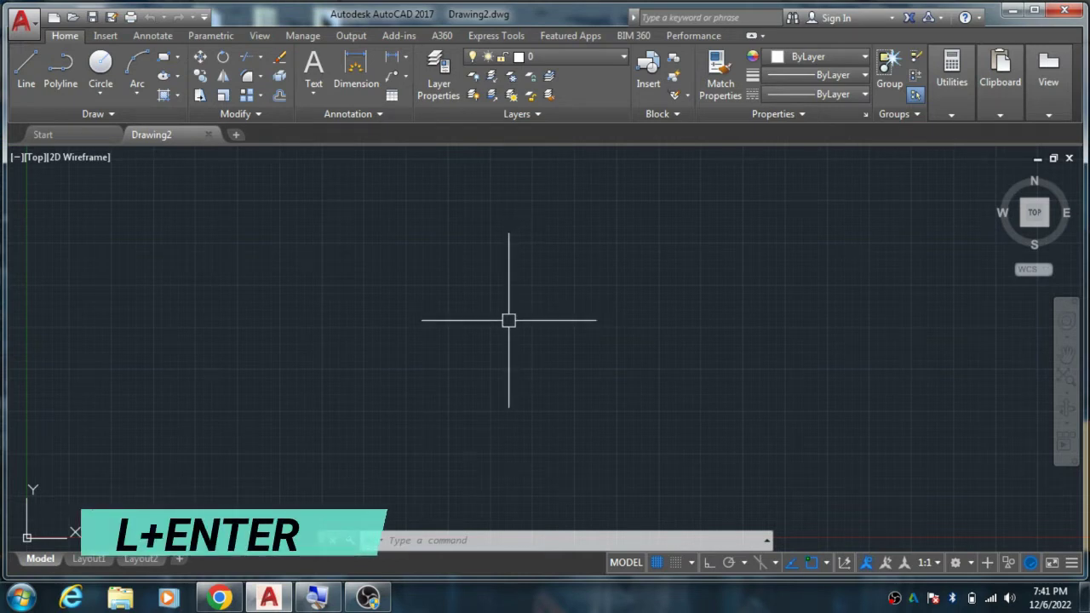
{"action": "type", "text": "L"}
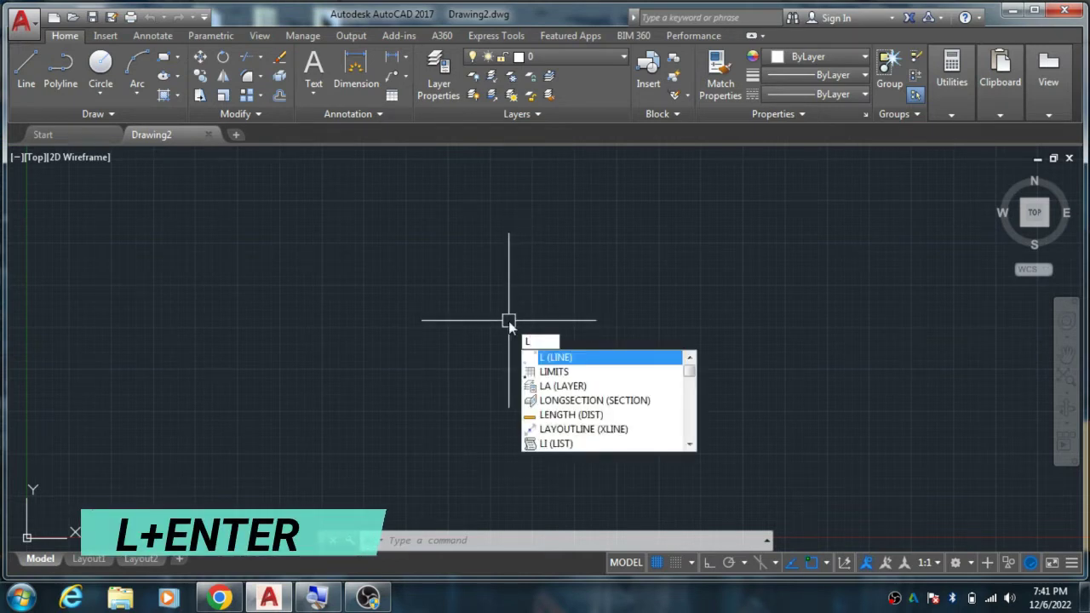
{"action": "key", "text": "Return"}
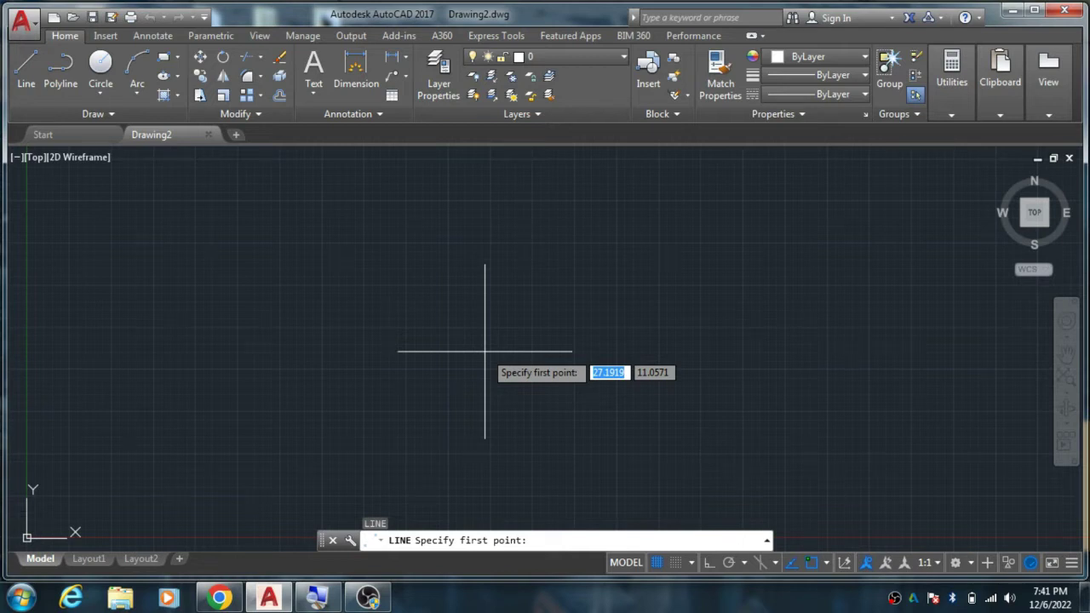
{"action": "key", "text": "Escape"}
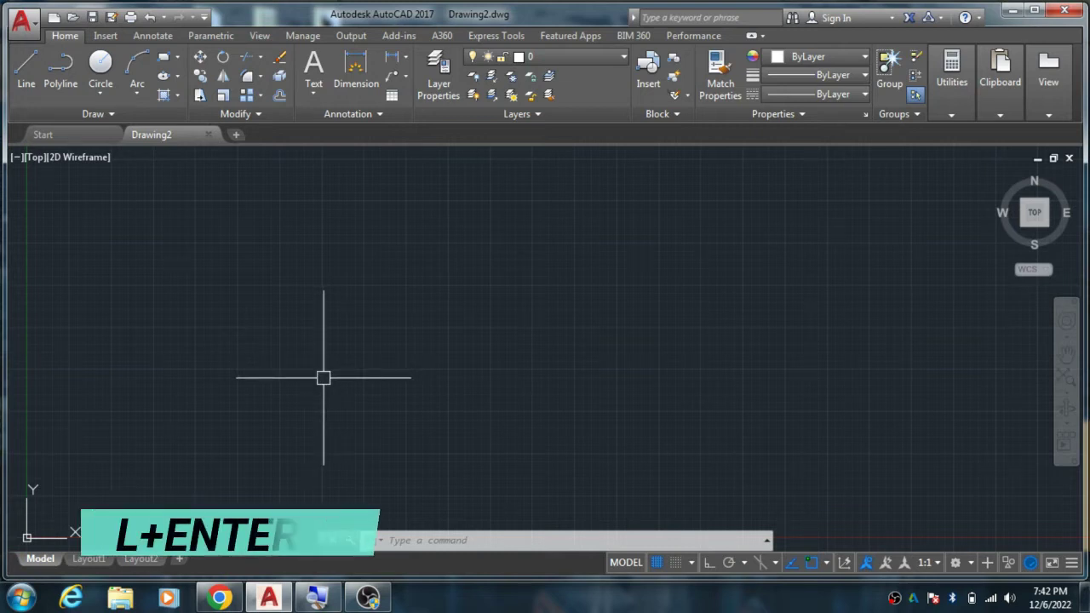
Draw one 10-unit horizontal line from a mid-canvas point, then restart LINE
{"action": "type", "text": "L"}
{"action": "key", "text": "Return"}
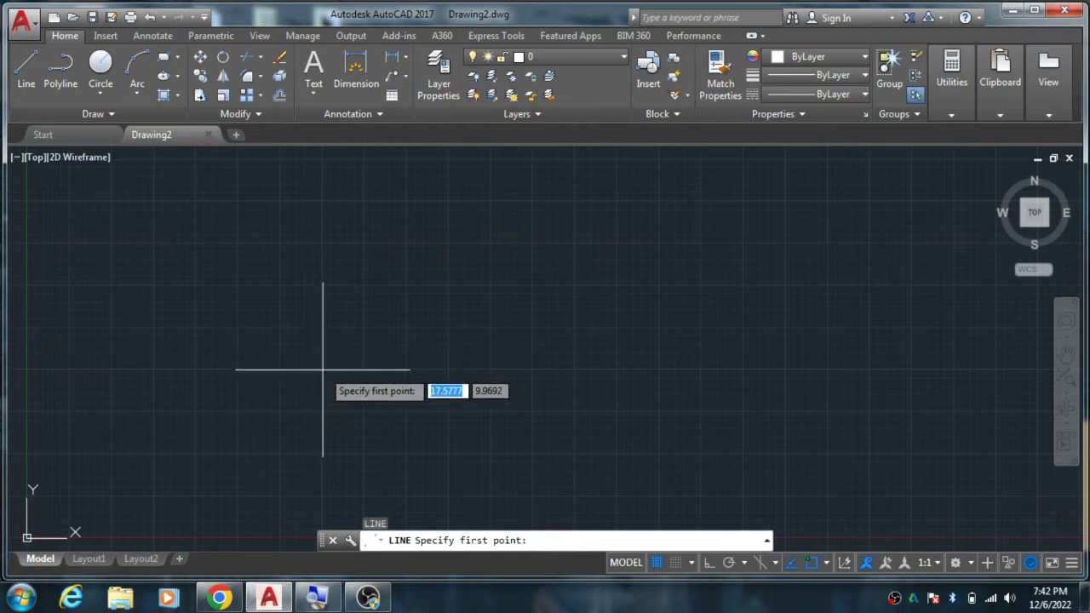
{"action": "left_click", "coordinate": [323, 371]}
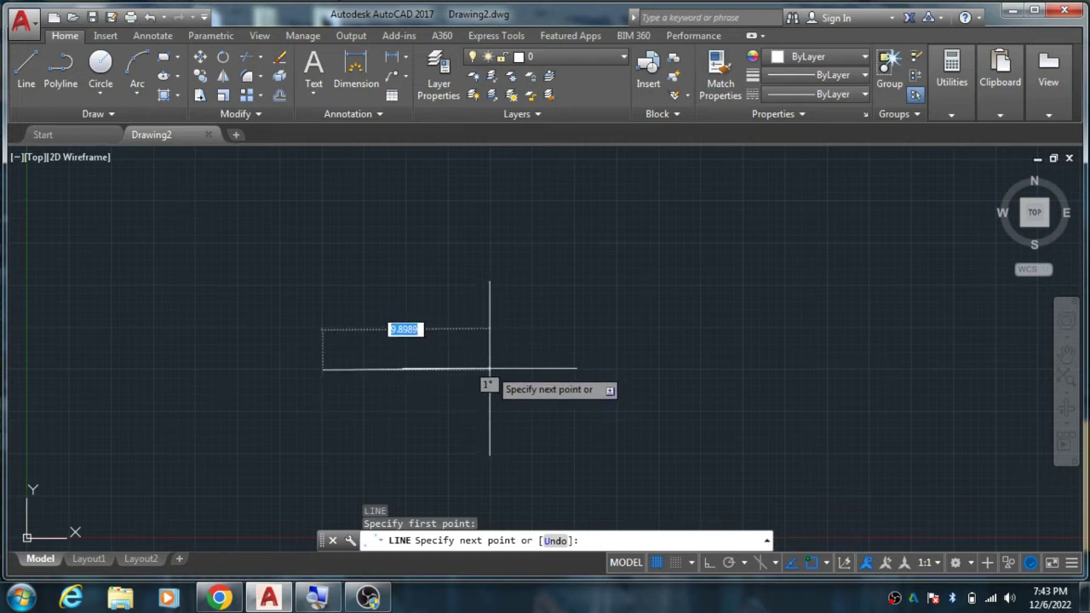
{"action": "type", "text": "10"}
{"action": "key", "text": "Return"}
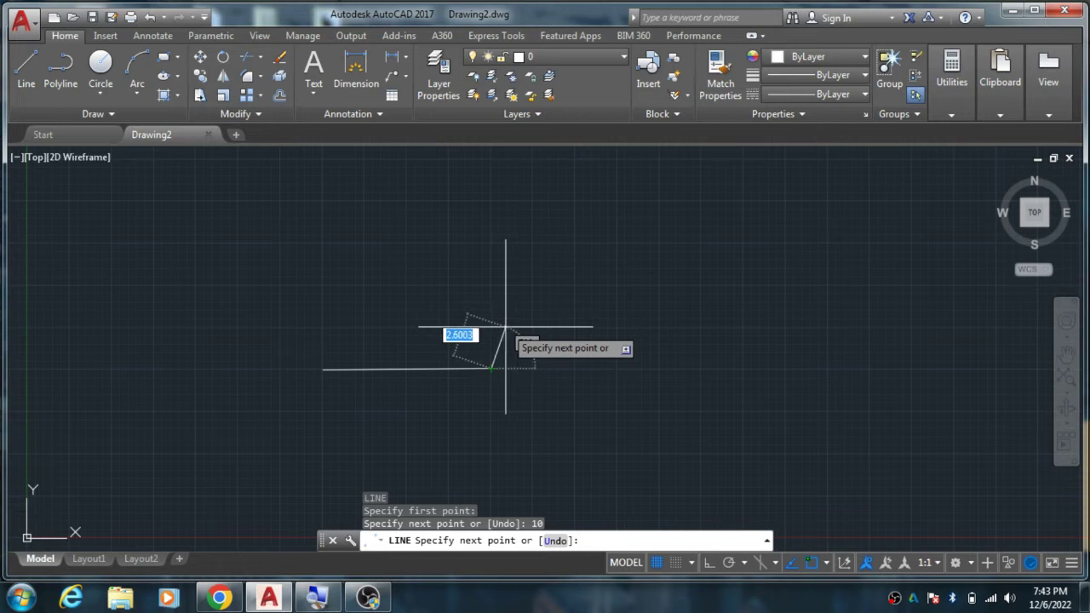
{"action": "key", "text": "Escape"}
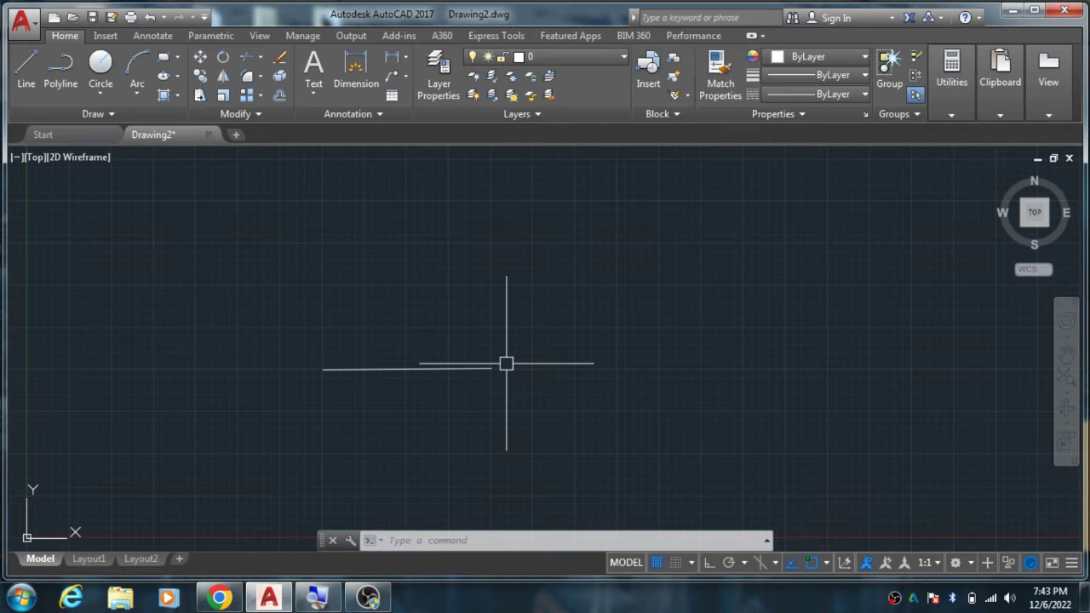
{"action": "type", "text": "l"}
{"action": "key", "text": "Return"}
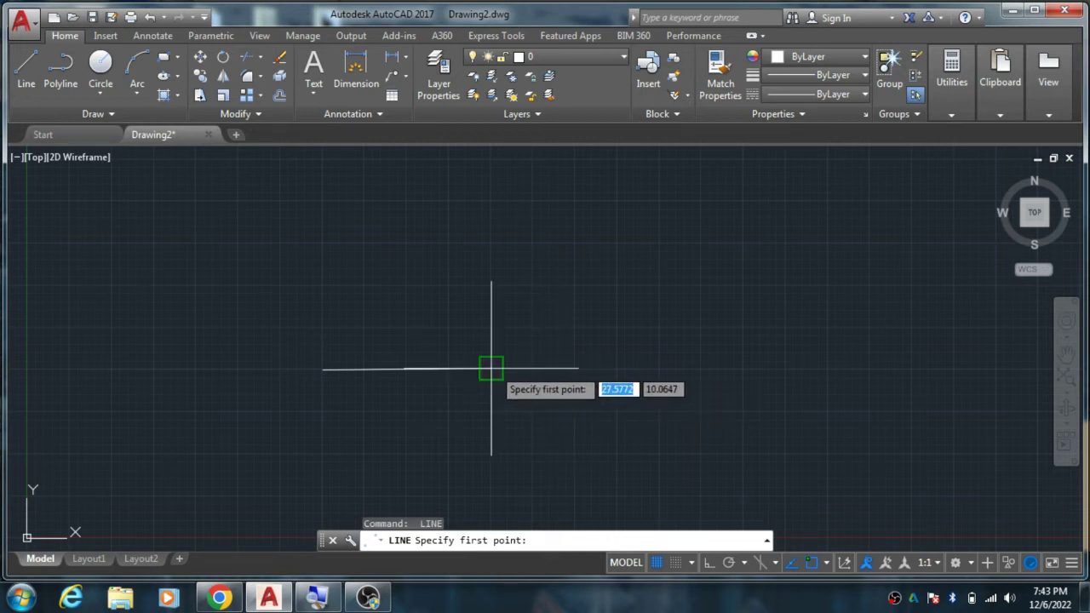
Delete the 10-unit horizontal line
{"action": "key", "text": "Escape"}
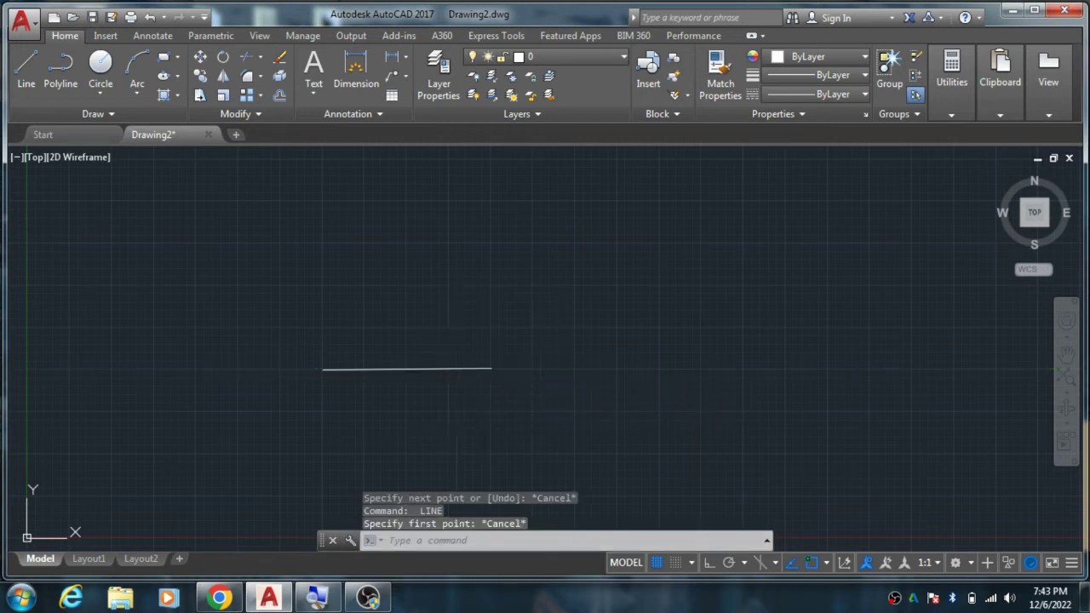
{"action": "left_click", "coordinate": [456, 371]}
{"action": "key", "text": "Delete"}
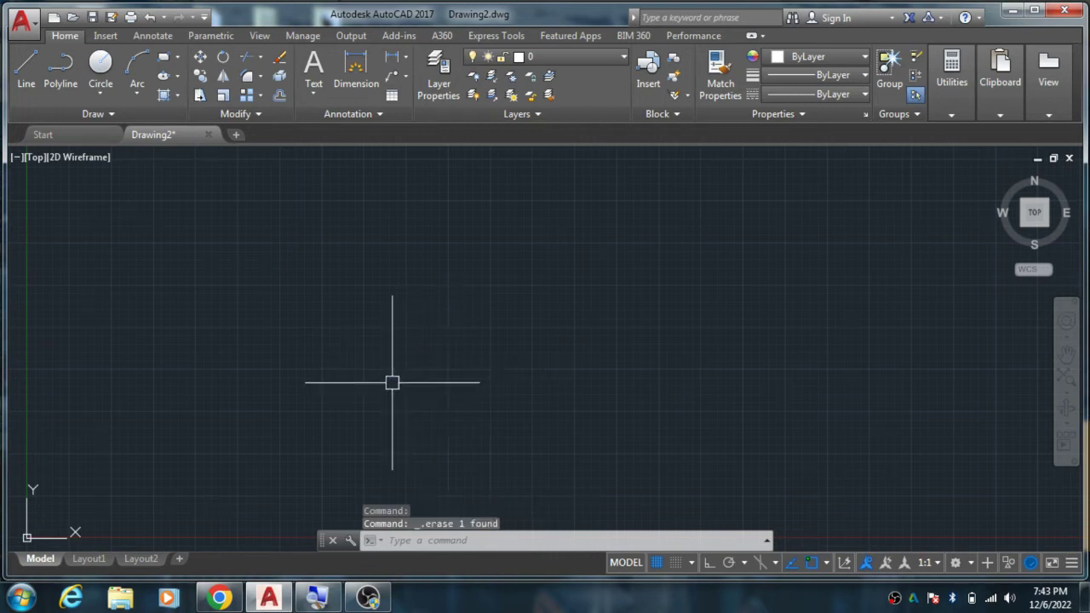
{"action": "key", "text": "Escape"}
Begin a new line from a mid-canvas point with Ortho mode turned on
{"action": "key", "text": "Return"}
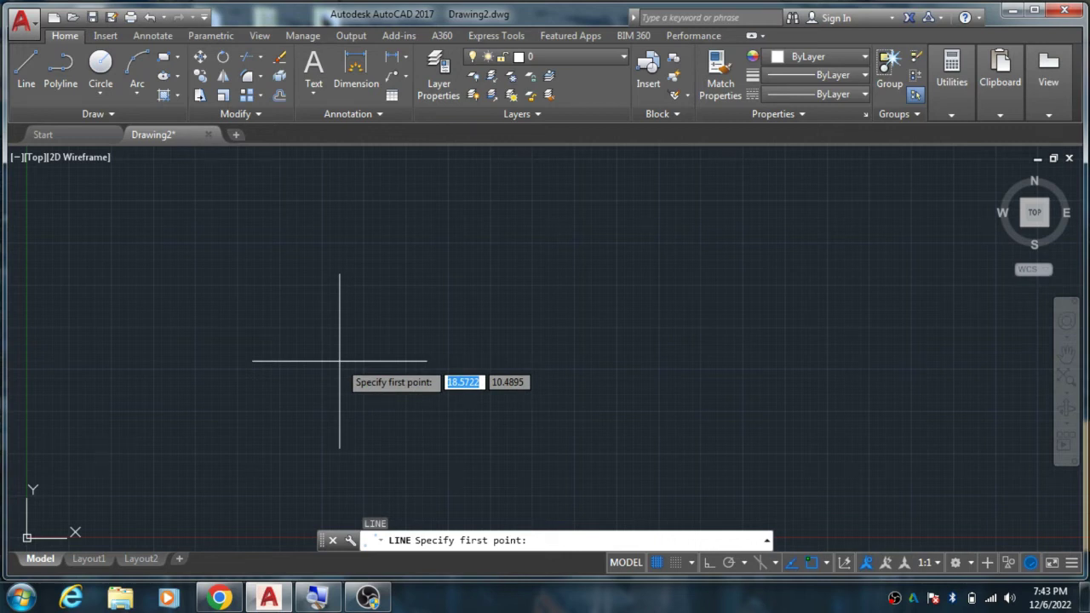
{"action": "left_click", "coordinate": [339, 360]}
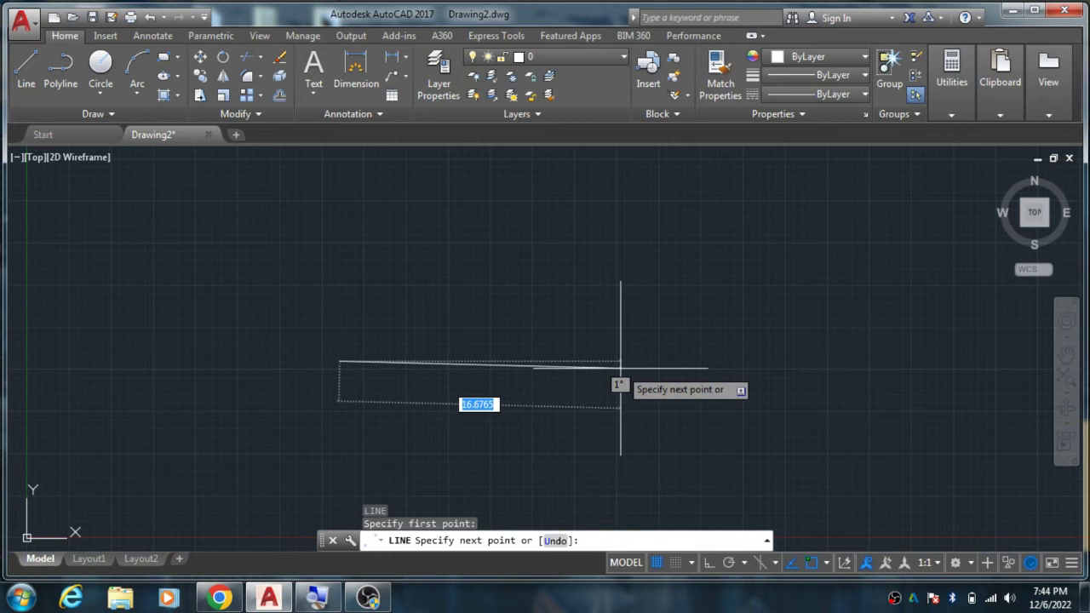
{"action": "key", "text": "F8"}
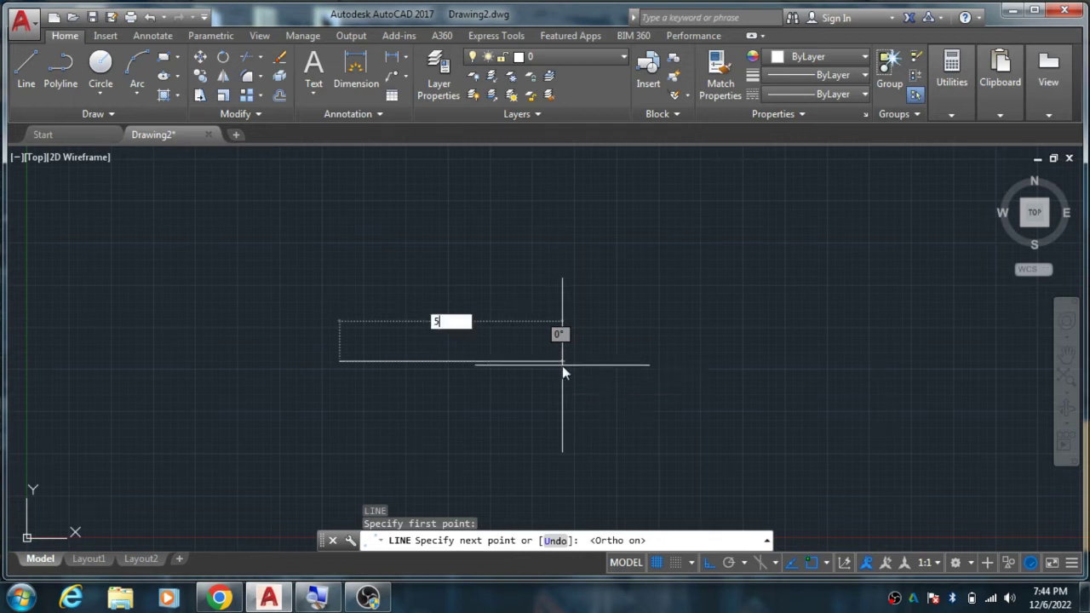
{"action": "type", "text": "0"}
Draw a 50-unit horizontal side, then a 50-unit vertical side rising from its right end
{"action": "key", "text": "Return"}
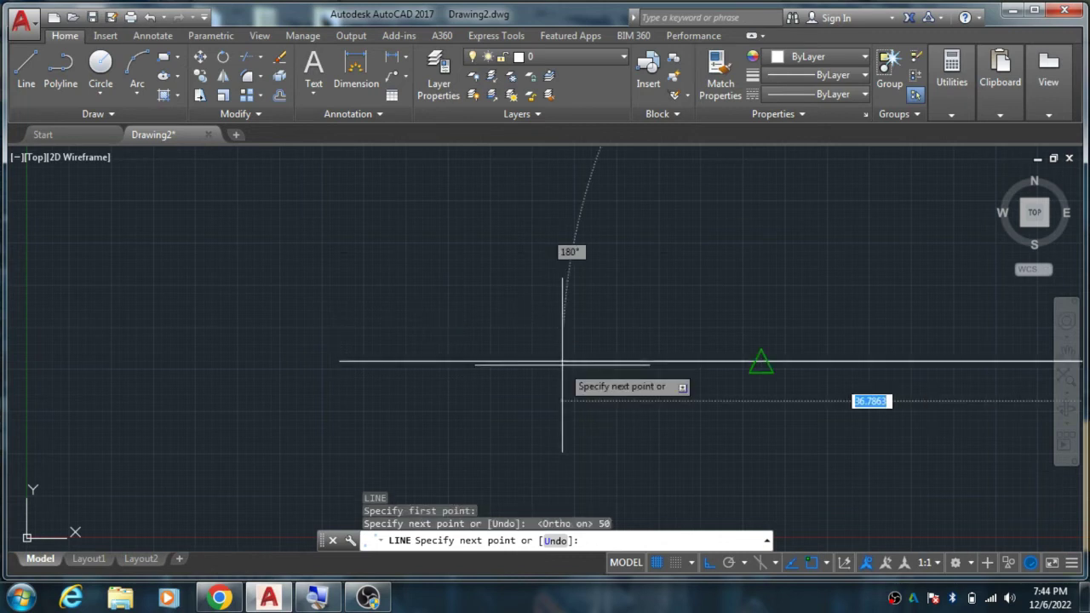
{"action": "scroll", "coordinate": [405, 358], "scroll_direction": "down", "scroll_amount": 2}
{"action": "scroll", "coordinate": [509, 343], "scroll_direction": "down", "scroll_amount": 2}
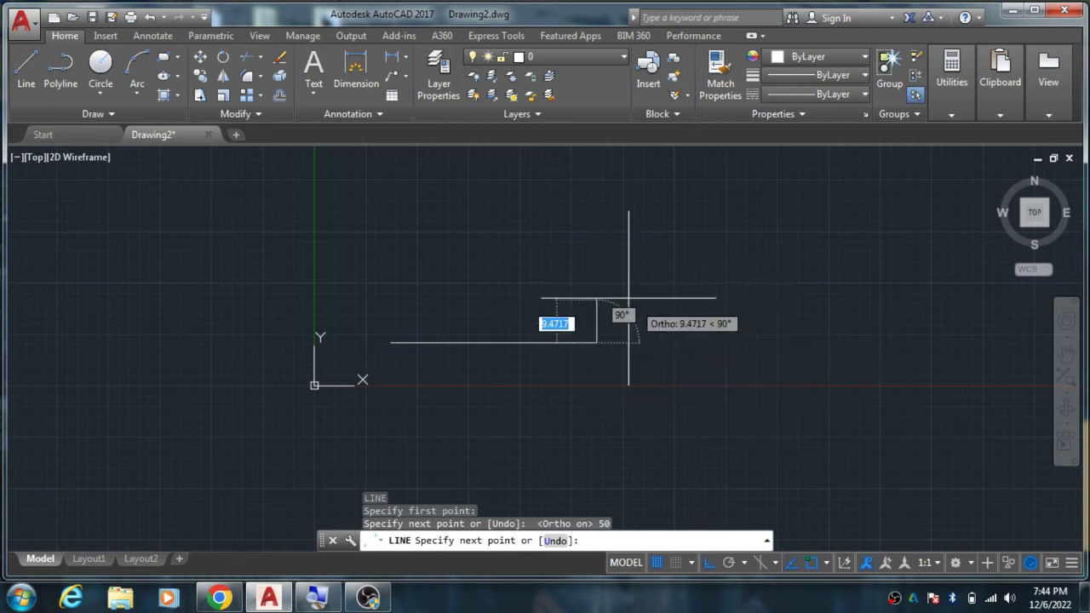
{"action": "left_click", "coordinate": [597, 349]}
{"action": "type", "text": "50"}
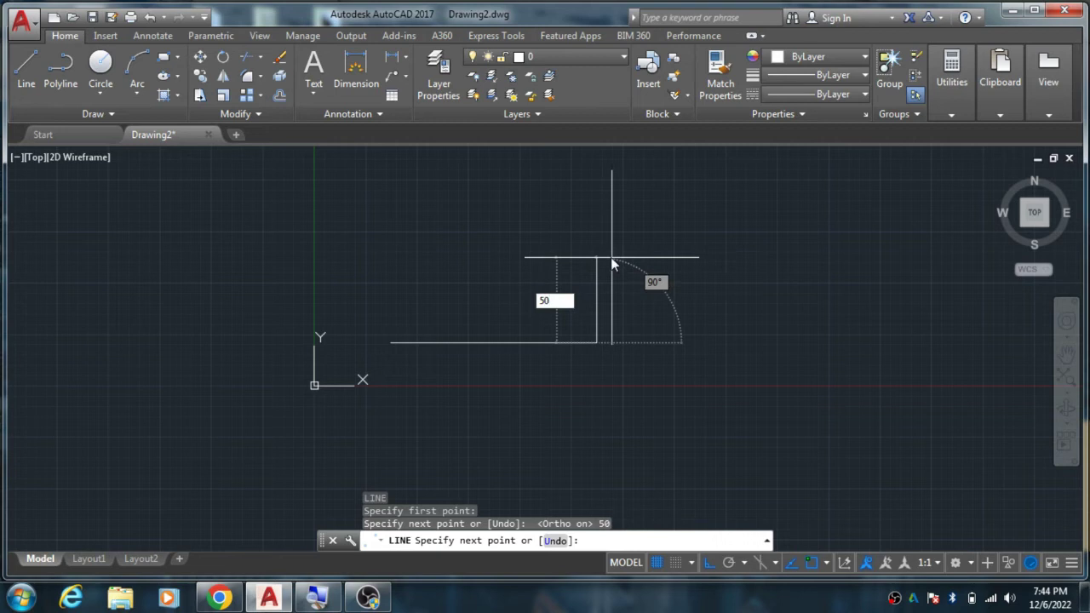
{"action": "key", "text": "Return"}
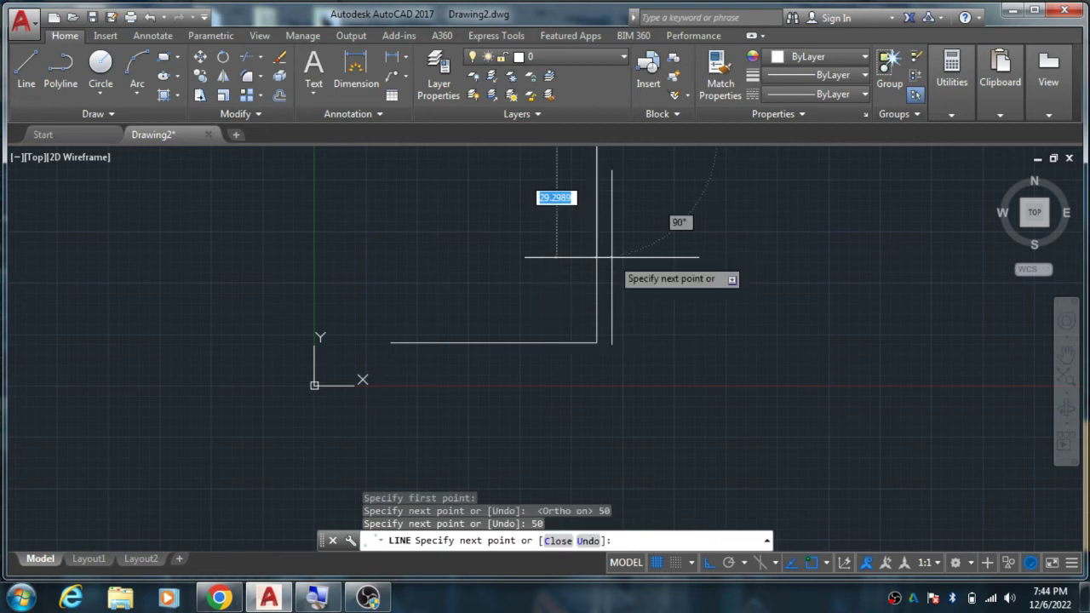
{"action": "scroll", "coordinate": [612, 256], "scroll_direction": "up", "scroll_amount": 2}
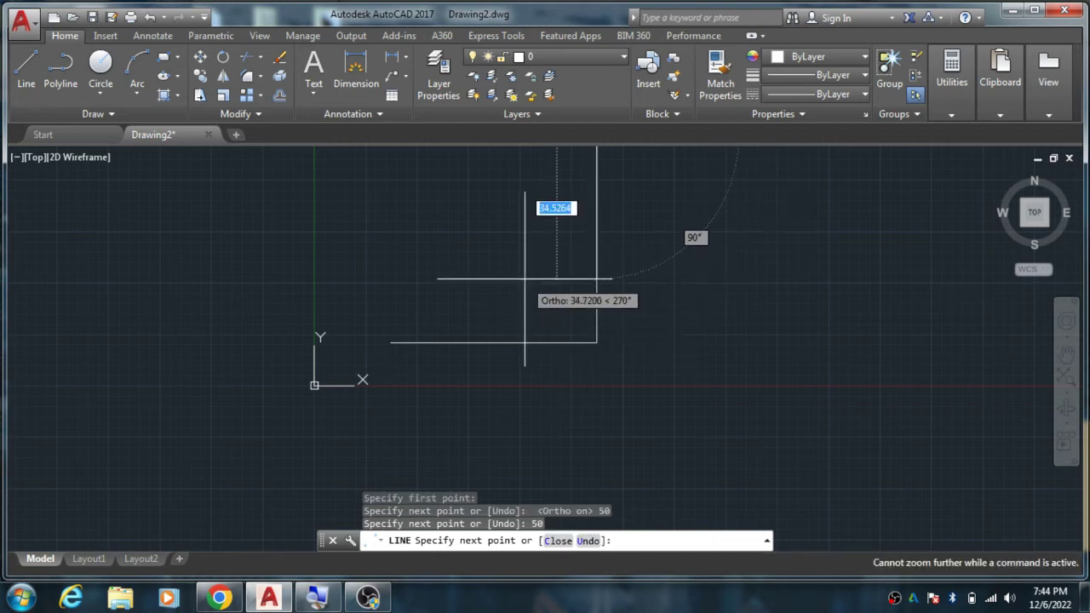
{"action": "scroll", "coordinate": [602, 304], "scroll_direction": "up", "scroll_amount": 3}
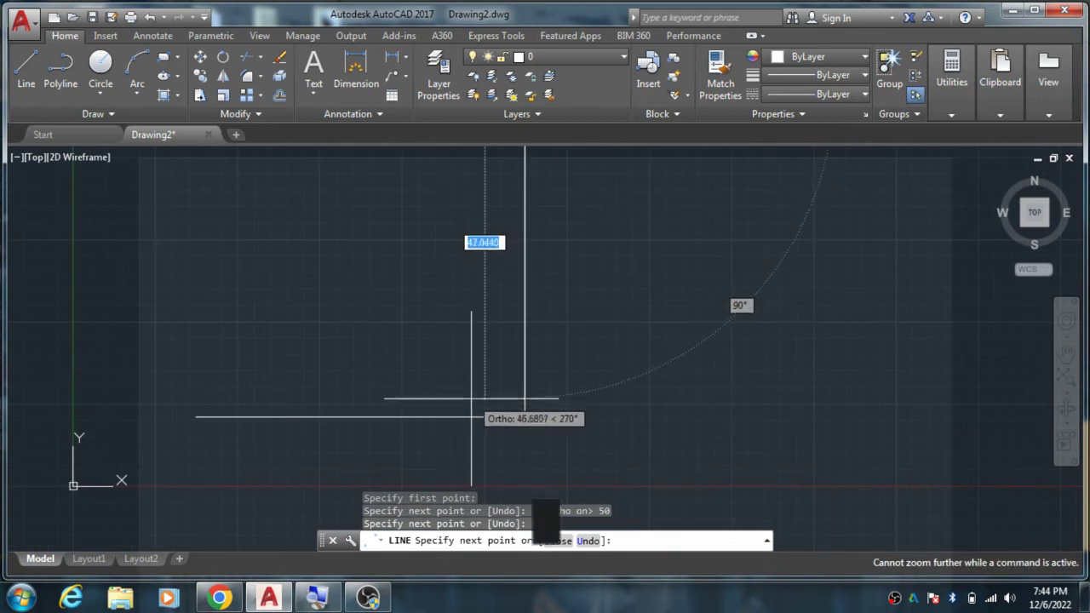
{"action": "scroll", "coordinate": [376, 246], "scroll_direction": "up", "scroll_amount": 2}
{"action": "scroll", "coordinate": [377, 244], "scroll_direction": "up", "scroll_amount": 2}
{"action": "scroll", "coordinate": [379, 247], "scroll_direction": "down", "scroll_amount": 4}
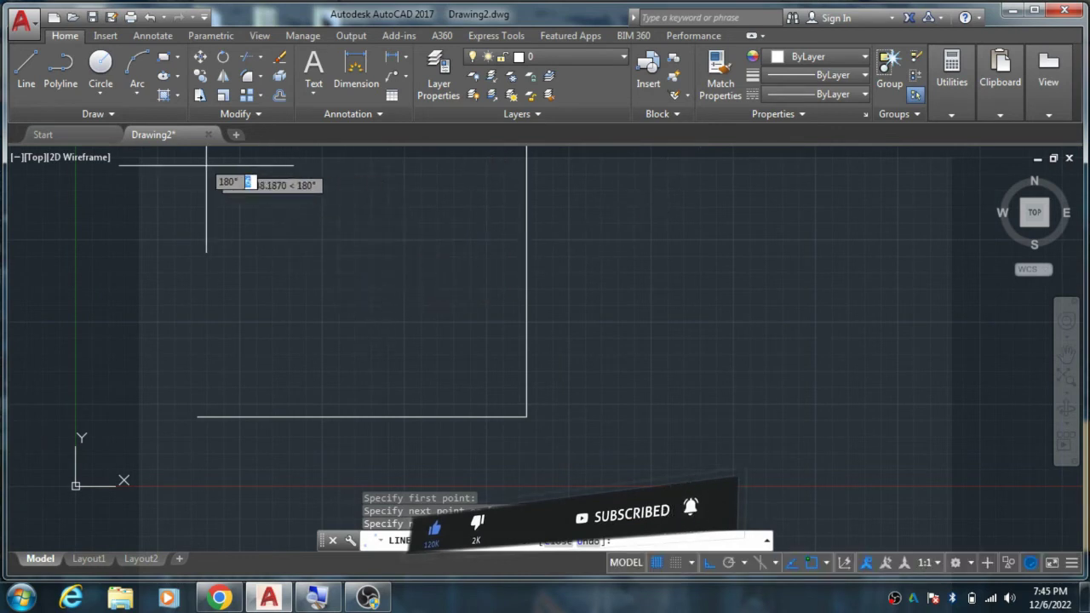
End the line and zoom all to show the whole drawing
{"action": "key", "text": "Escape"}
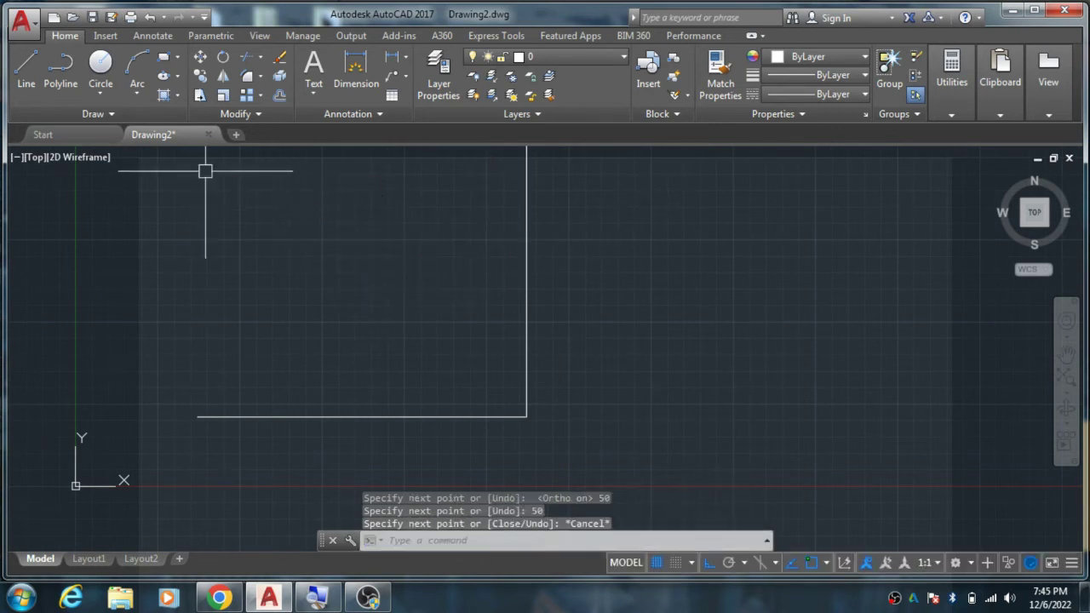
{"action": "type", "text": "z"}
{"action": "key", "text": "Return"}
{"action": "type", "text": "a"}
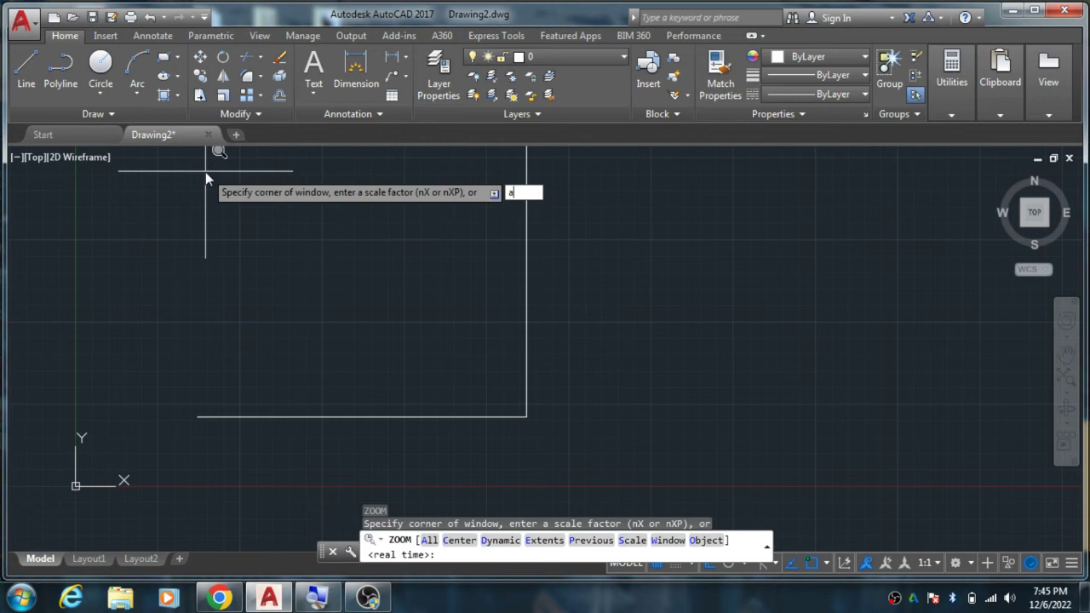
{"action": "key", "text": "Return"}
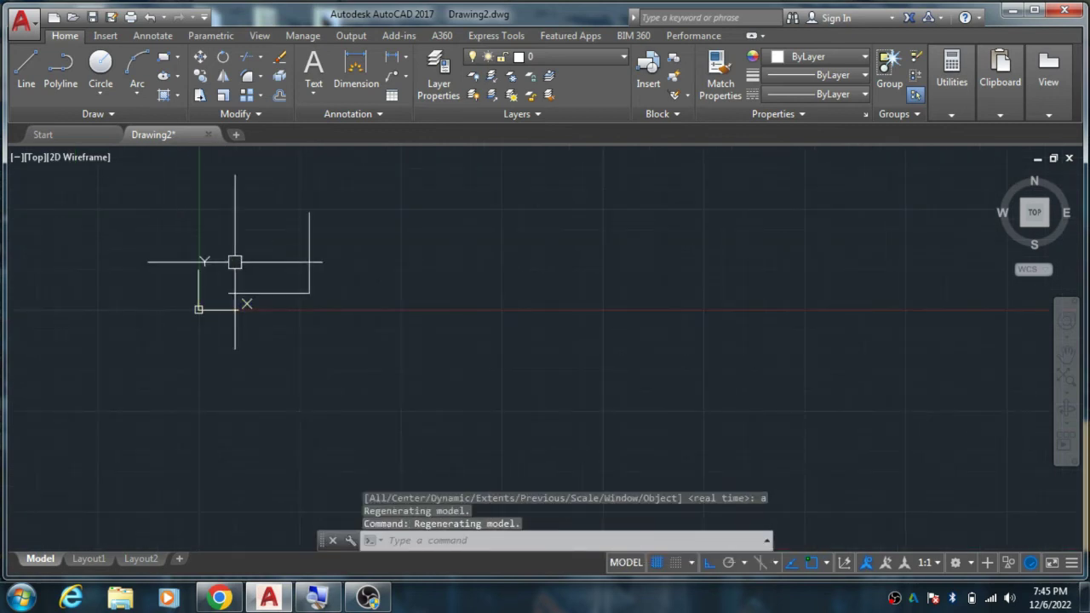
{"action": "scroll", "coordinate": [240, 201], "scroll_direction": "up", "scroll_amount": 4}
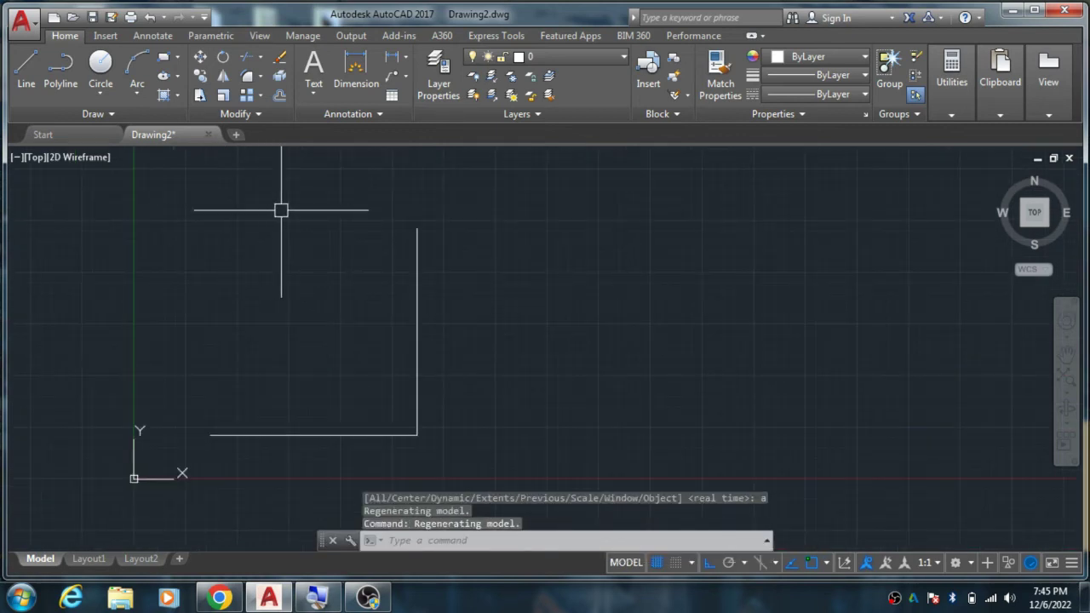
Draw the 50-unit top side and the left side to close the square
{"action": "type", "text": "l"}
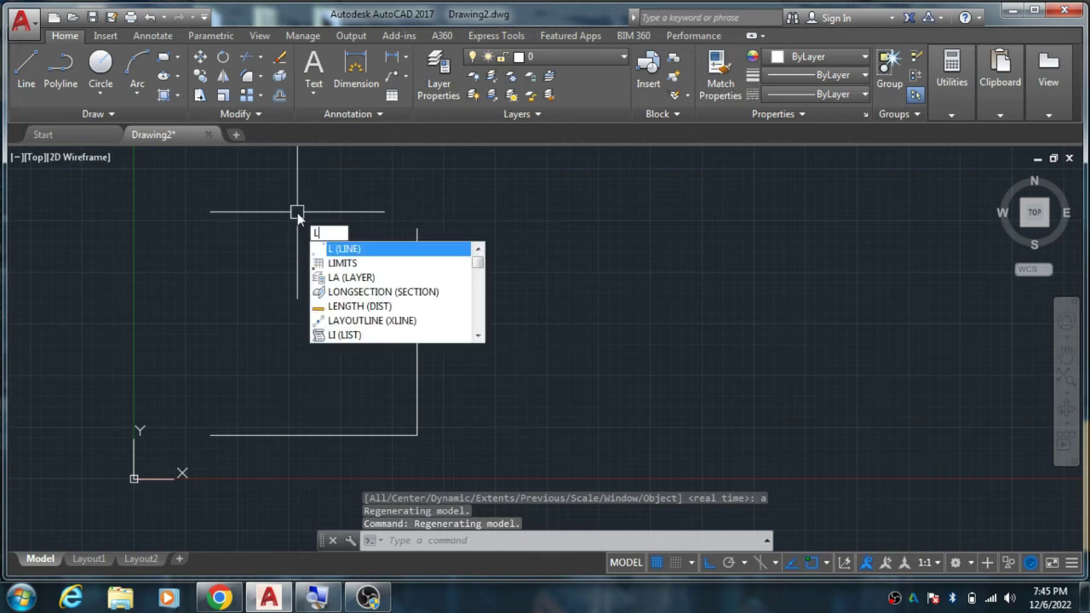
{"action": "key", "text": "Return"}
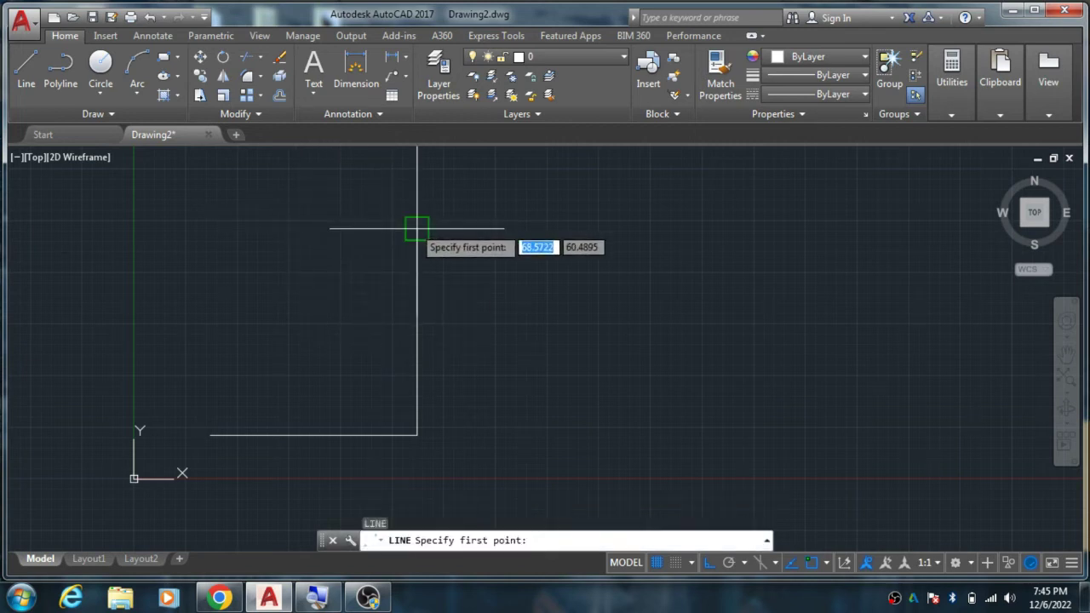
{"action": "left_click", "coordinate": [416, 228]}
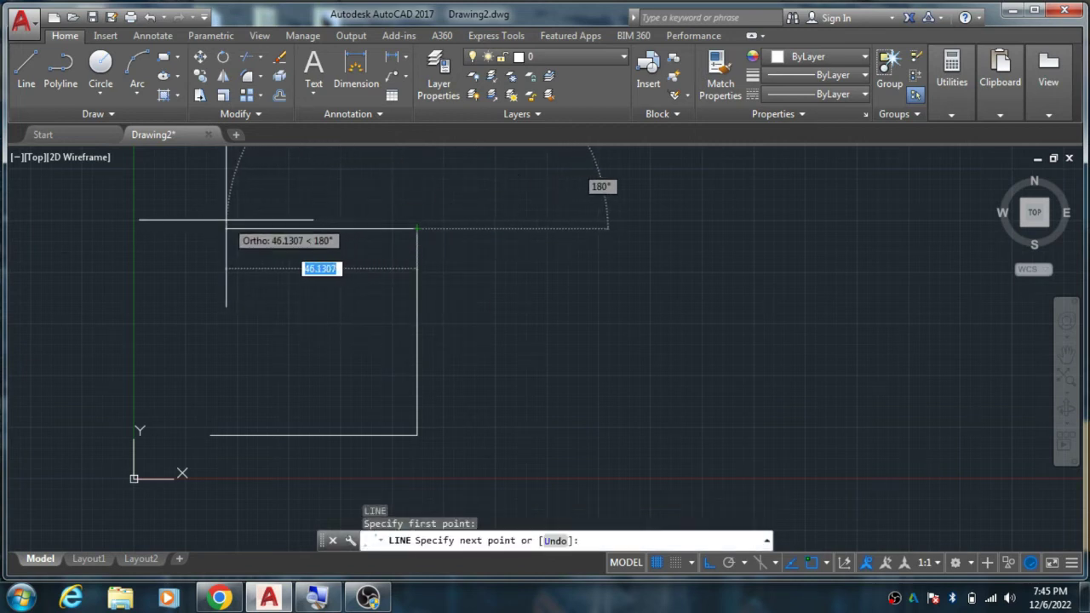
{"action": "type", "text": "50"}
{"action": "key", "text": "Return"}
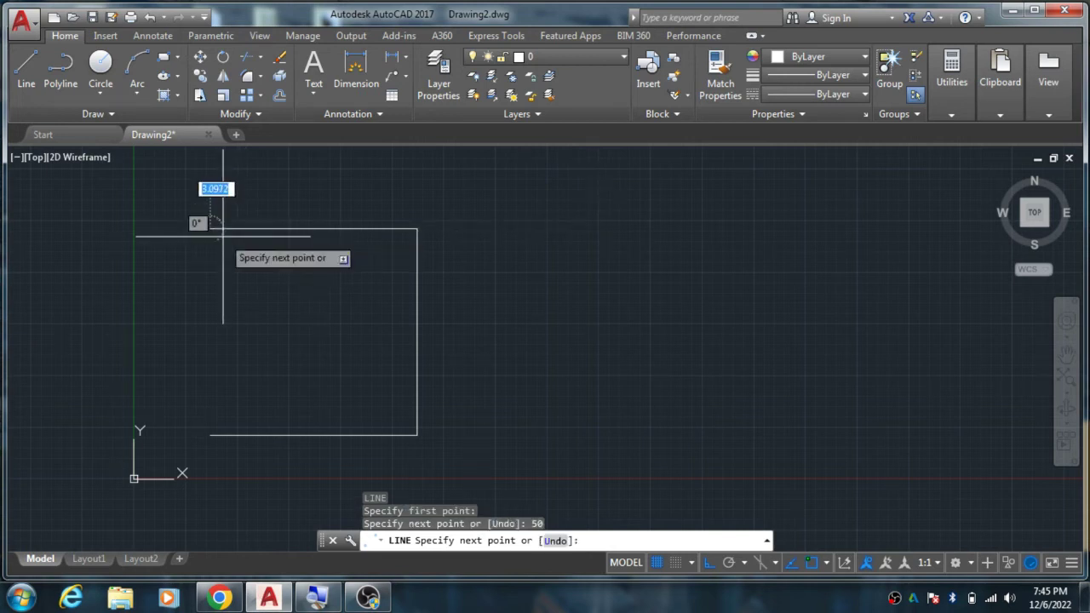
{"action": "left_click", "coordinate": [212, 435]}
{"action": "key", "text": "Escape"}
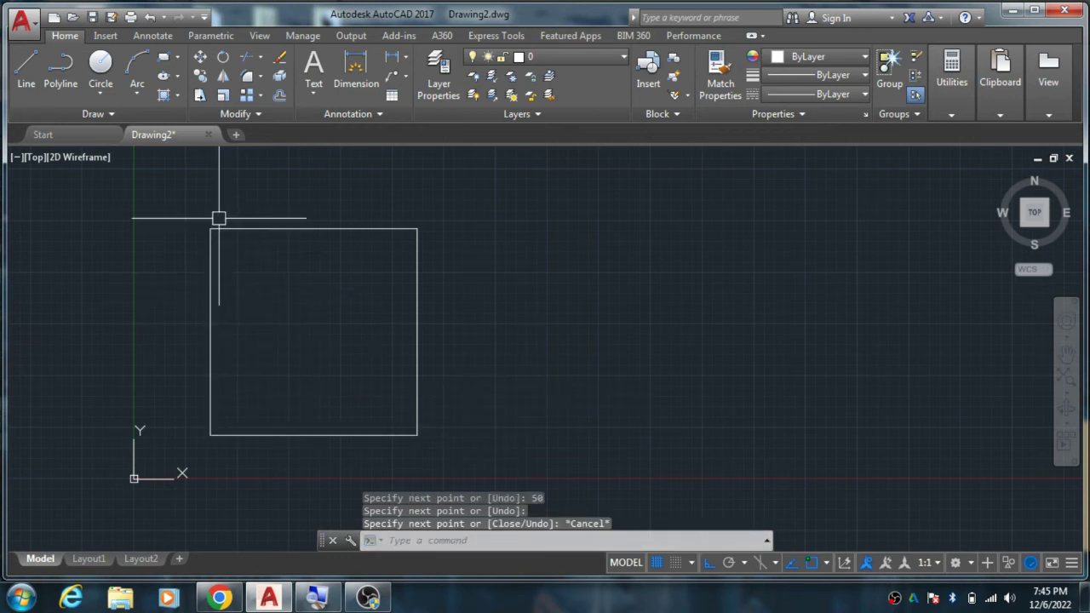
{"action": "left_click", "coordinate": [353, 75]}
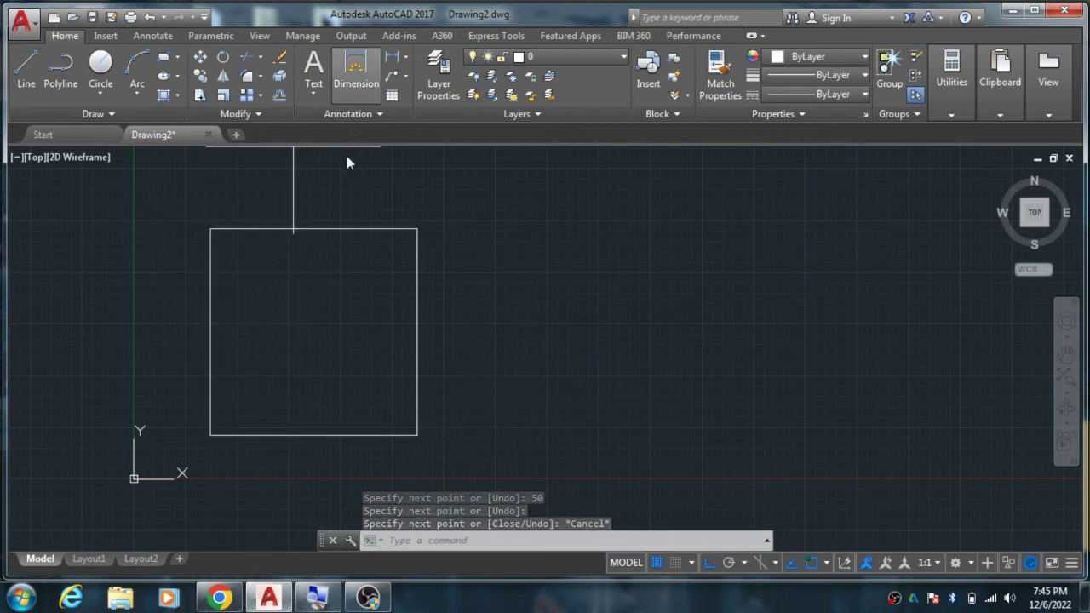
Dimension the square's top edge with a 50.0000 linear dimension placed above it
{"action": "left_click", "coordinate": [289, 230]}
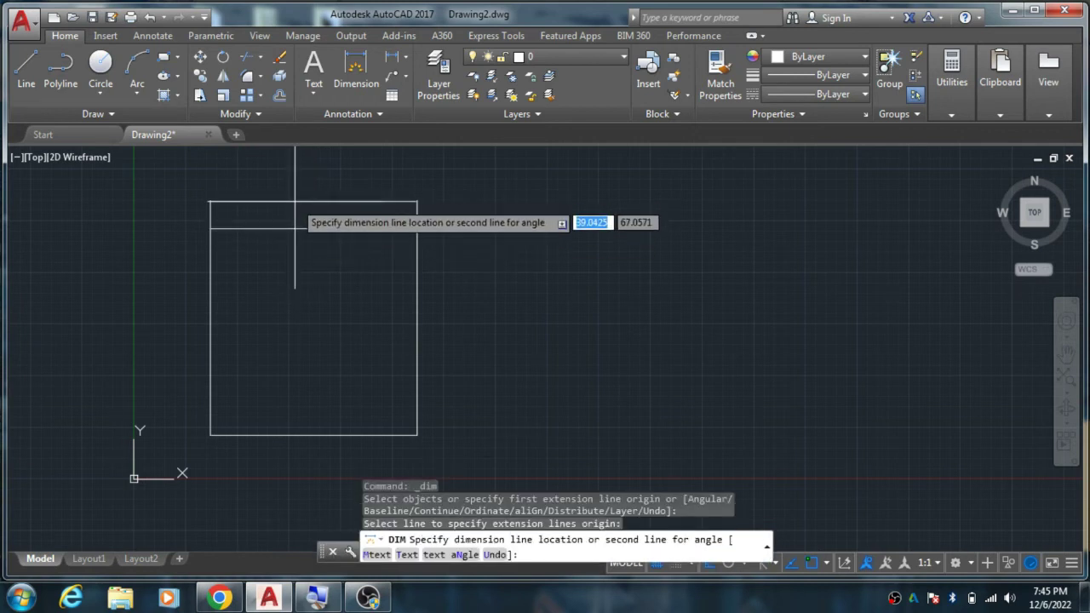
{"action": "left_click", "coordinate": [295, 202]}
{"action": "scroll", "coordinate": [285, 192], "scroll_direction": "up", "scroll_amount": 5}
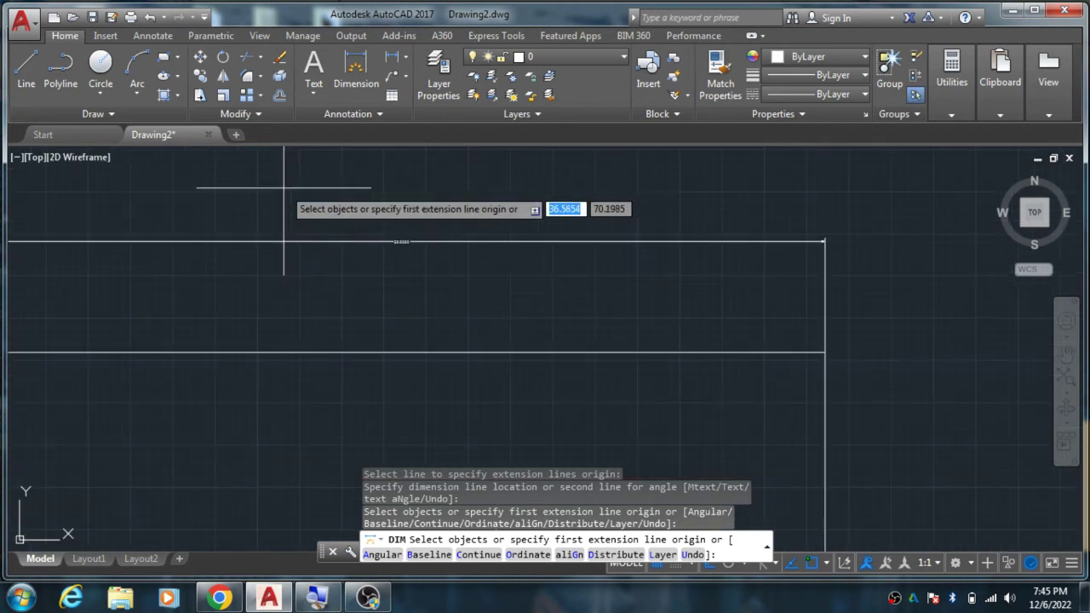
{"action": "scroll", "coordinate": [367, 230], "scroll_direction": "up", "scroll_amount": 3}
{"action": "scroll", "coordinate": [341, 226], "scroll_direction": "up", "scroll_amount": 2}
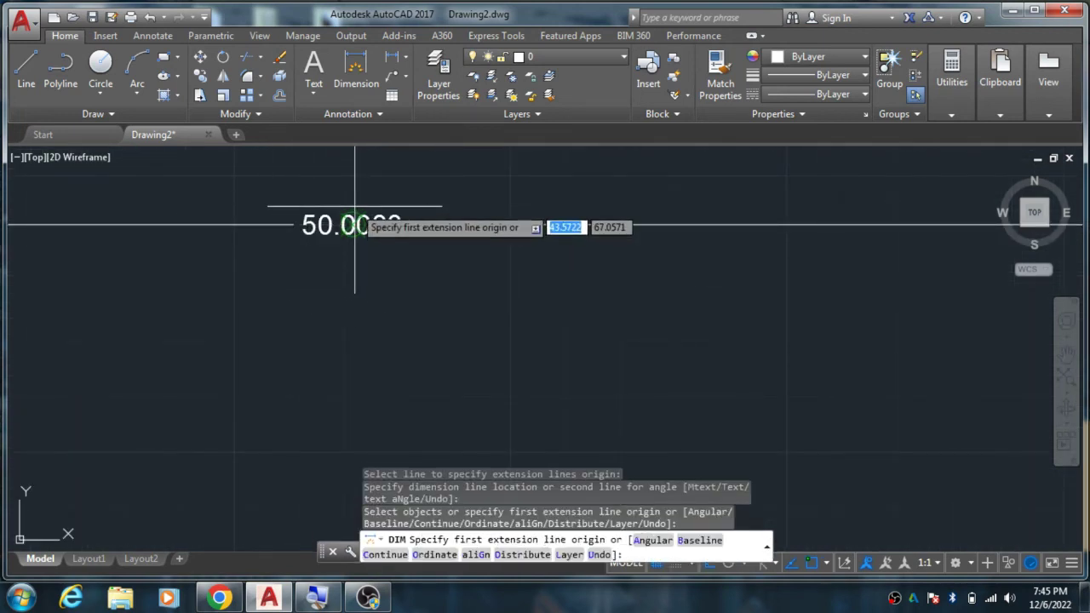
{"action": "scroll", "coordinate": [355, 226], "scroll_direction": "down", "scroll_amount": 2}
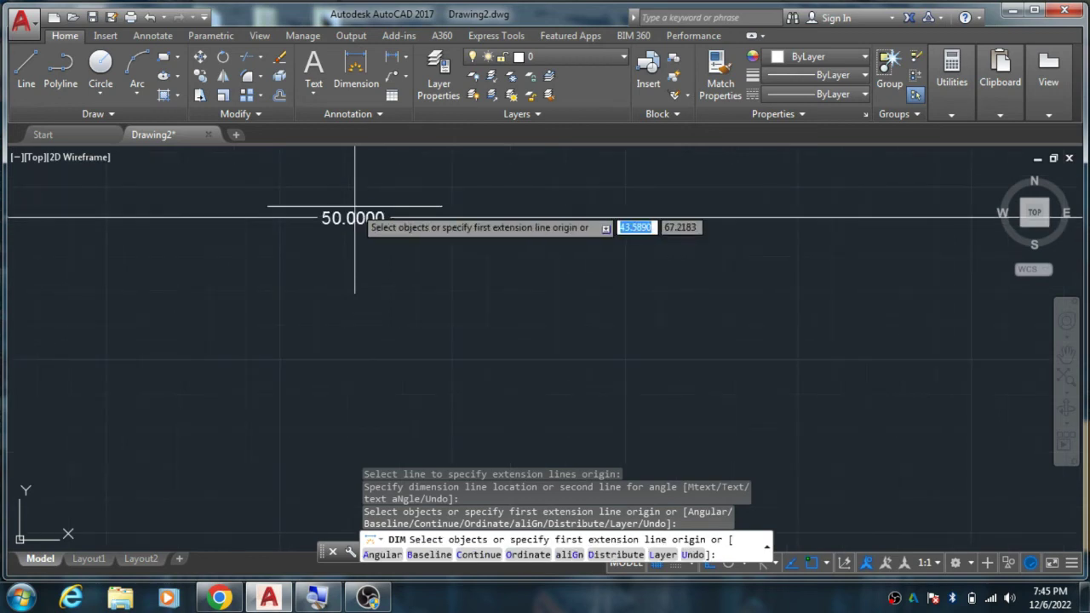
{"action": "scroll", "coordinate": [355, 214], "scroll_direction": "down", "scroll_amount": 2}
{"action": "scroll", "coordinate": [352, 207], "scroll_direction": "down", "scroll_amount": 2}
{"action": "scroll", "coordinate": [353, 207], "scroll_direction": "down", "scroll_amount": 1}
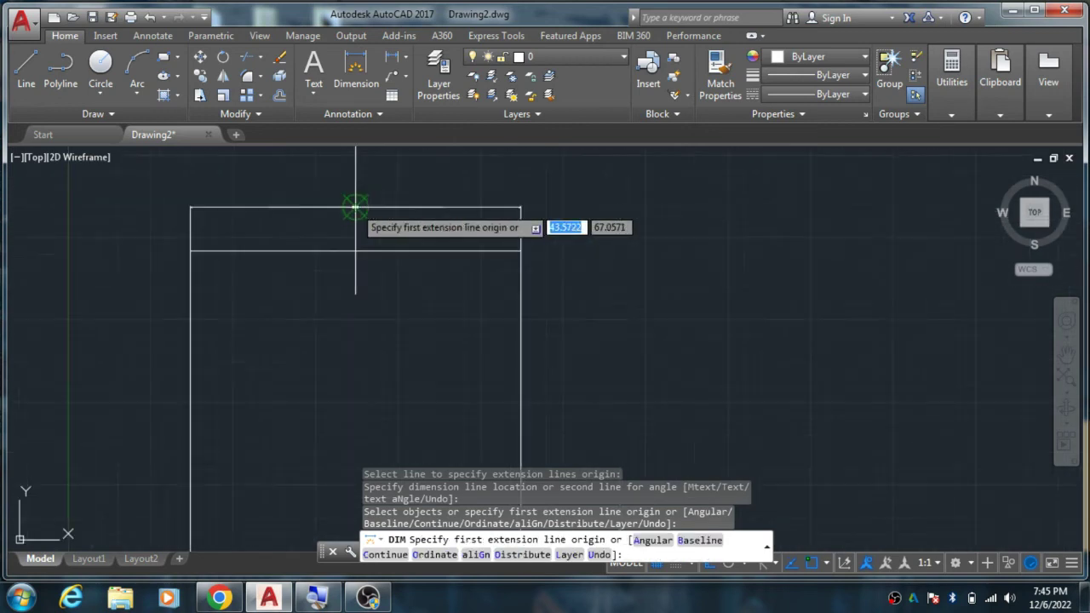
{"action": "scroll", "coordinate": [340, 207], "scroll_direction": "down", "scroll_amount": 1}
{"action": "scroll", "coordinate": [322, 204], "scroll_direction": "up", "scroll_amount": 2}
{"action": "scroll", "coordinate": [320, 202], "scroll_direction": "up", "scroll_amount": 2}
{"action": "left_click", "coordinate": [305, 211]}
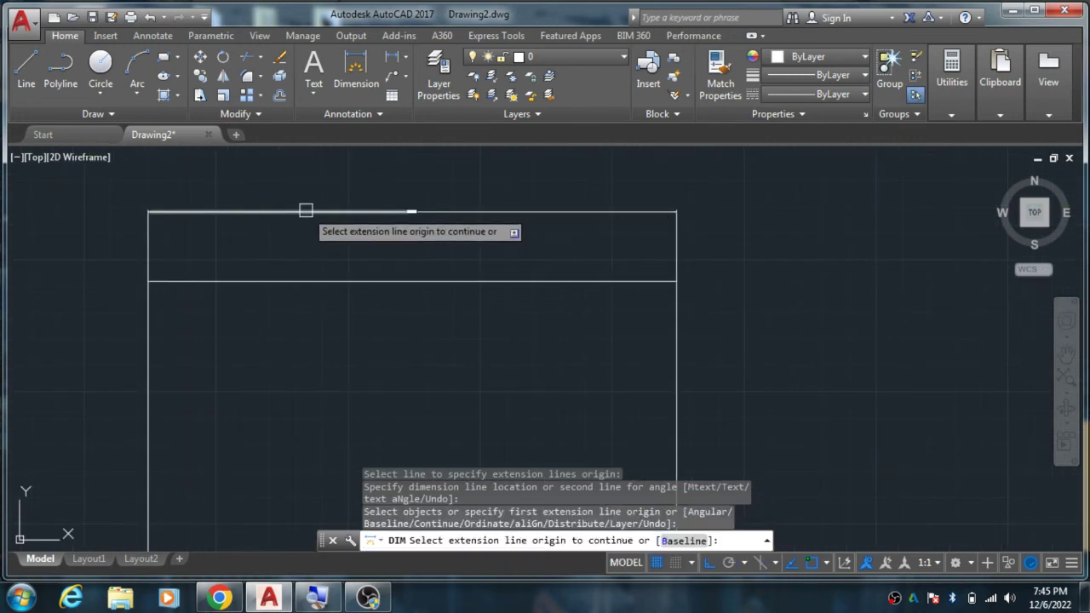
{"action": "key", "text": "Escape"}
{"action": "scroll", "coordinate": [304, 210], "scroll_direction": "down", "scroll_amount": 5}
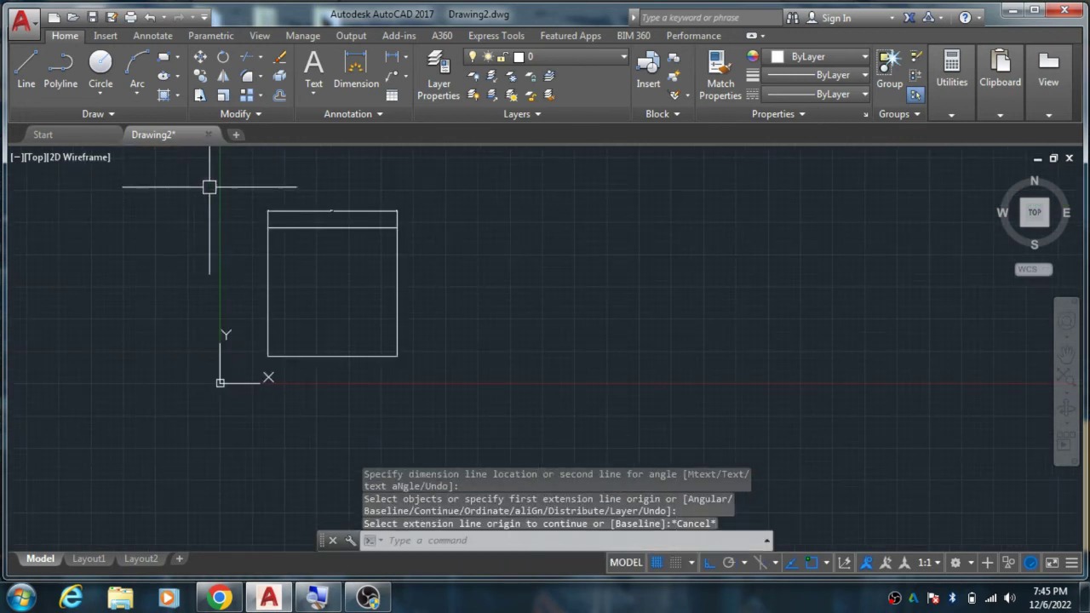
Window-select the square and its dimension and delete all five objects
{"action": "left_click", "coordinate": [237, 182]}
{"action": "left_click", "coordinate": [434, 379]}
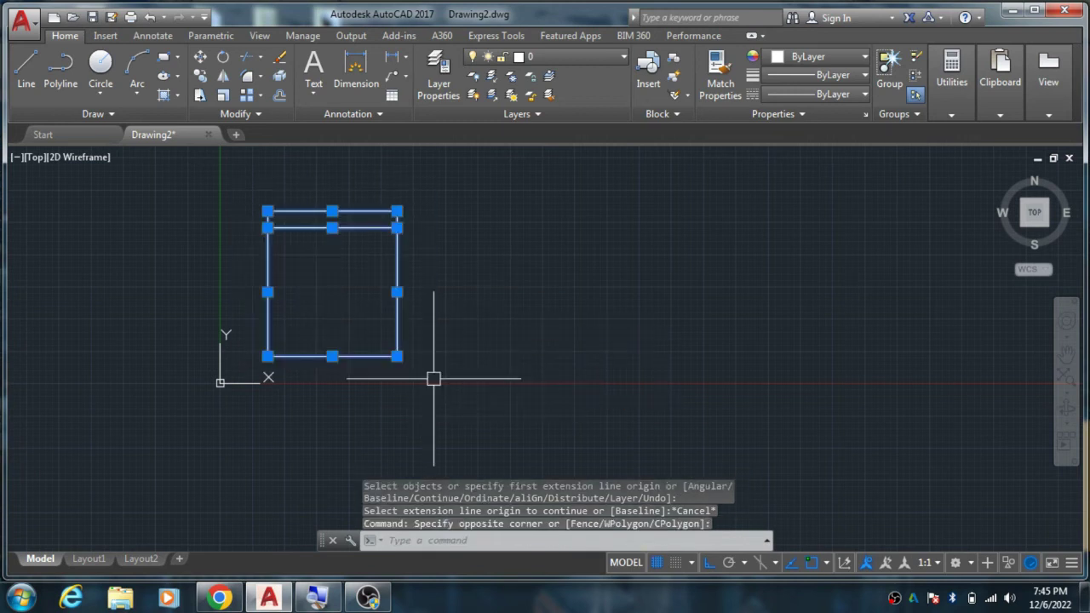
{"action": "key", "text": "Delete"}
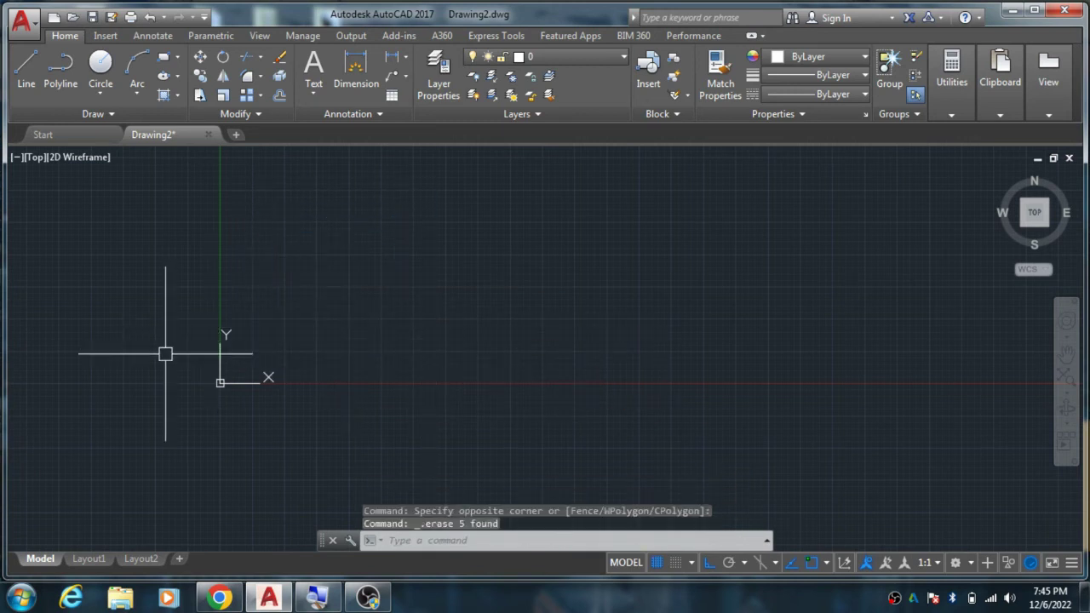
{"action": "scroll", "coordinate": [213, 409], "scroll_direction": "down", "scroll_amount": 2}
{"action": "scroll", "coordinate": [179, 434], "scroll_direction": "up", "scroll_amount": 1}
{"action": "scroll", "coordinate": [261, 389], "scroll_direction": "up", "scroll_amount": 1}
{"action": "scroll", "coordinate": [323, 315], "scroll_direction": "up", "scroll_amount": 2}
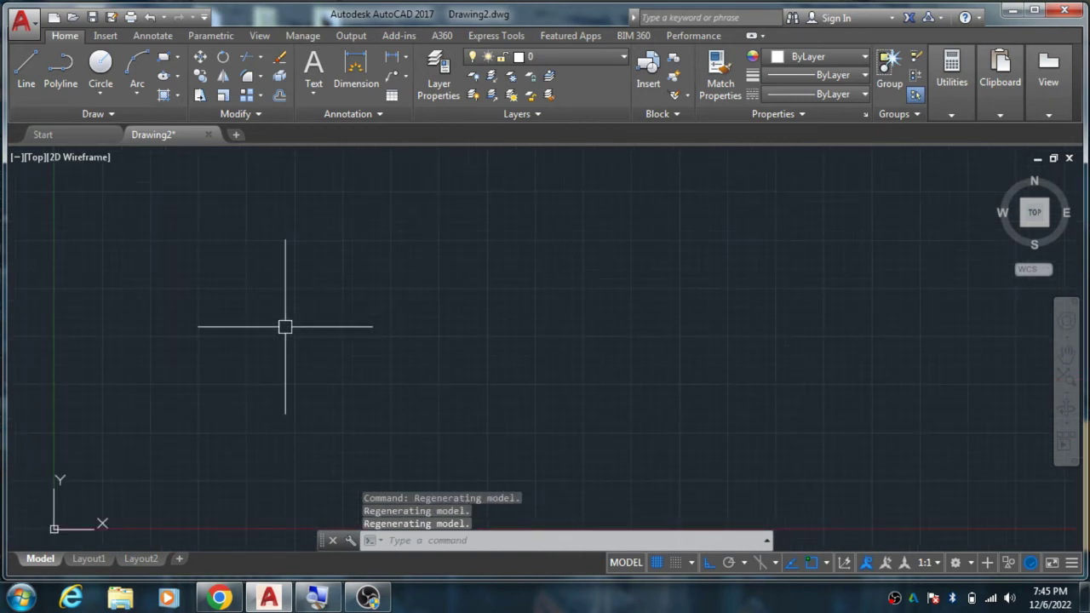
Begin a new line with a horizontal first segment drawn to the right
{"action": "type", "text": "l"}
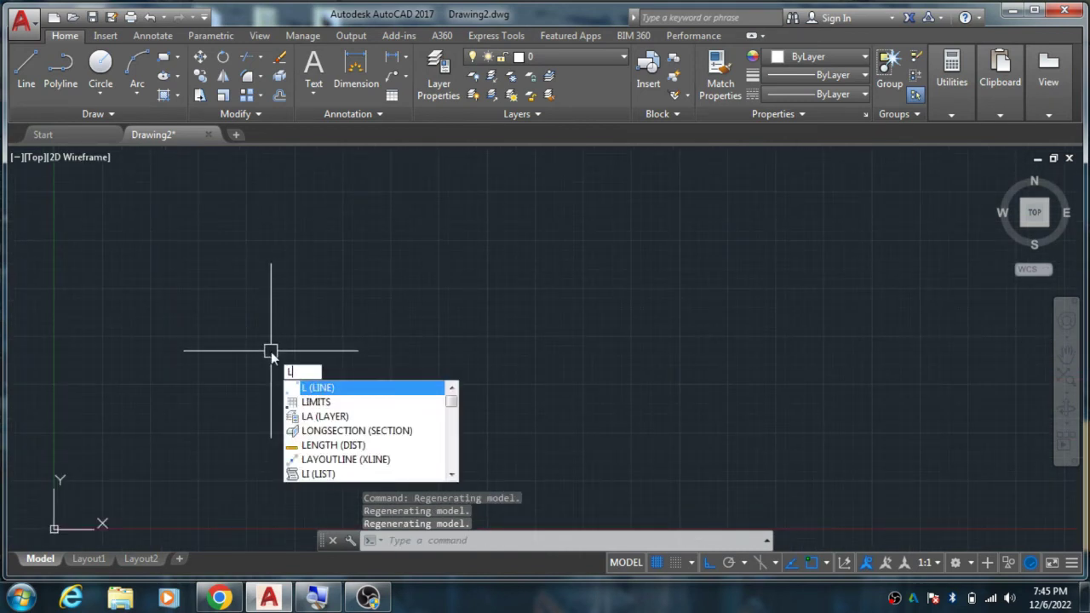
{"action": "key", "text": "Return"}
{"action": "left_click", "coordinate": [281, 335]}
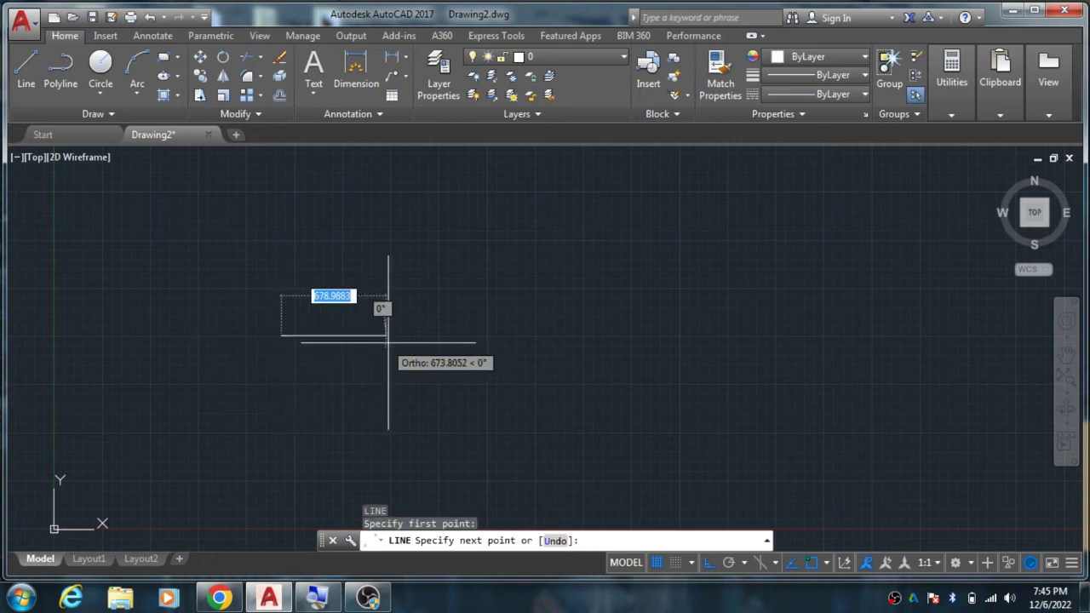
{"action": "left_click", "coordinate": [433, 345]}
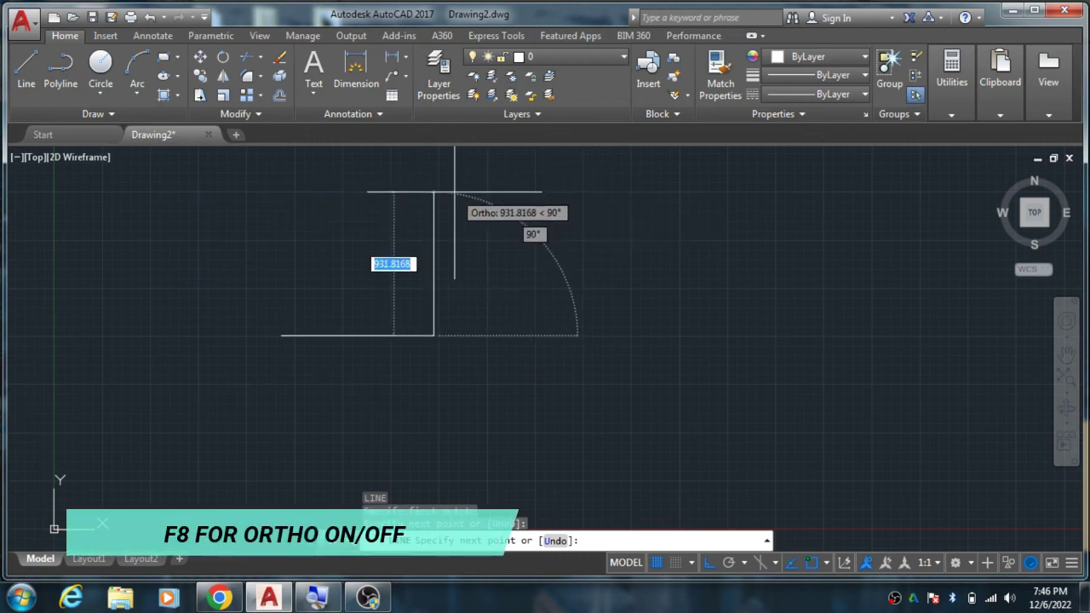
Turn Ortho off and add a 30° diagonal segment, redrawing it once
{"action": "key", "text": "F8"}
{"action": "type", "text": "30"}
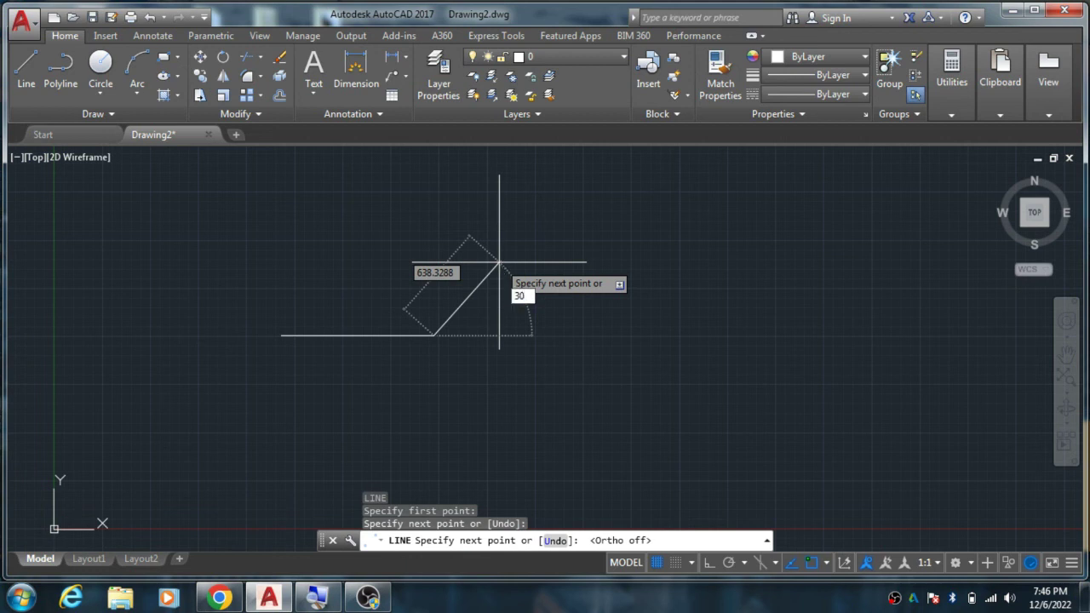
{"action": "left_click", "coordinate": [501, 269]}
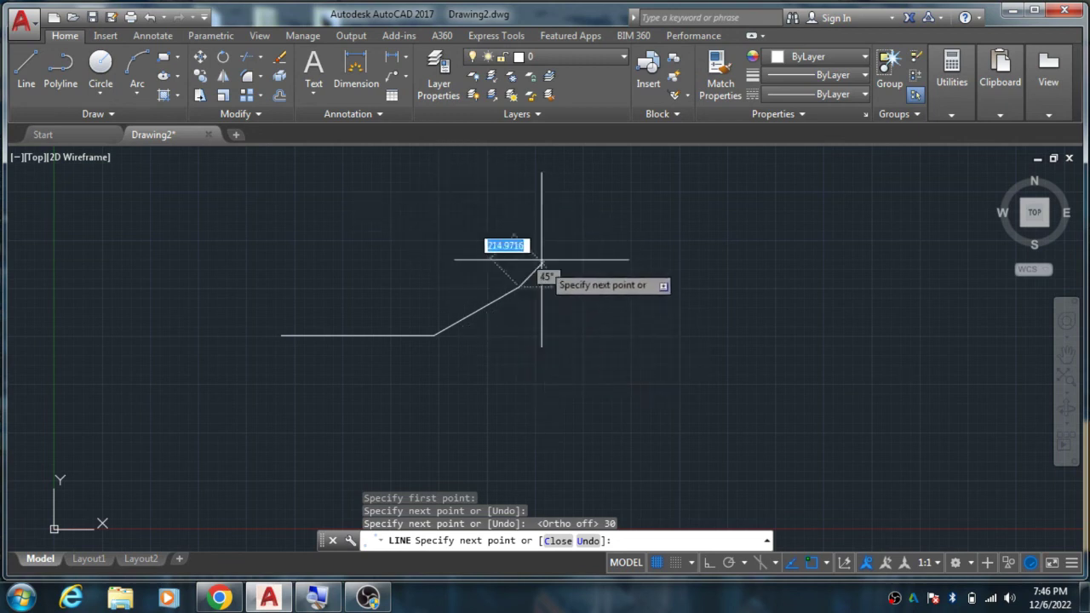
{"action": "key", "text": "ctrl+z"}
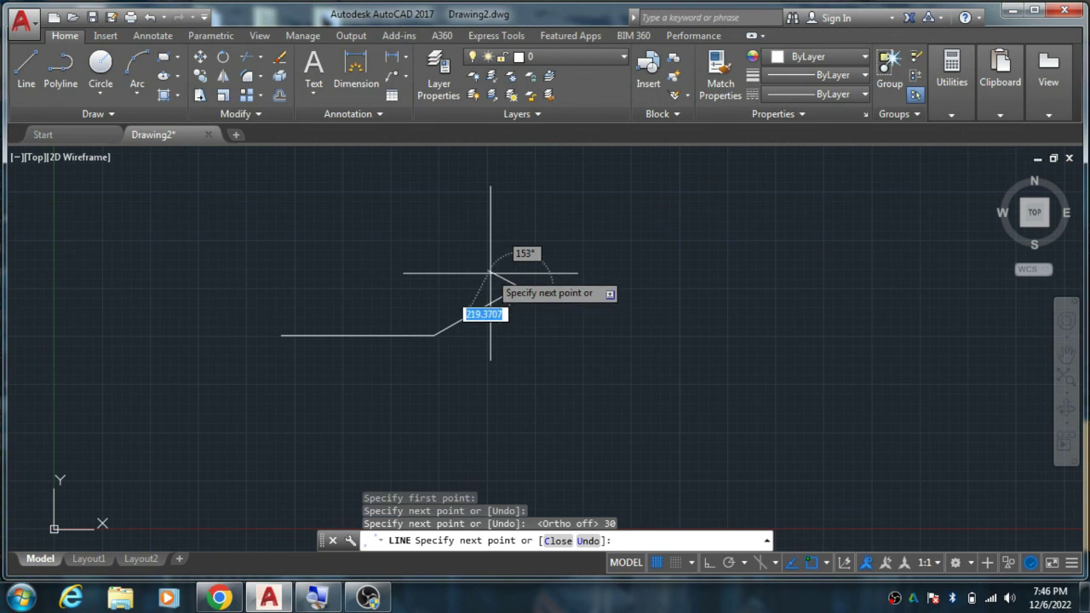
{"action": "left_click", "coordinate": [506, 272]}
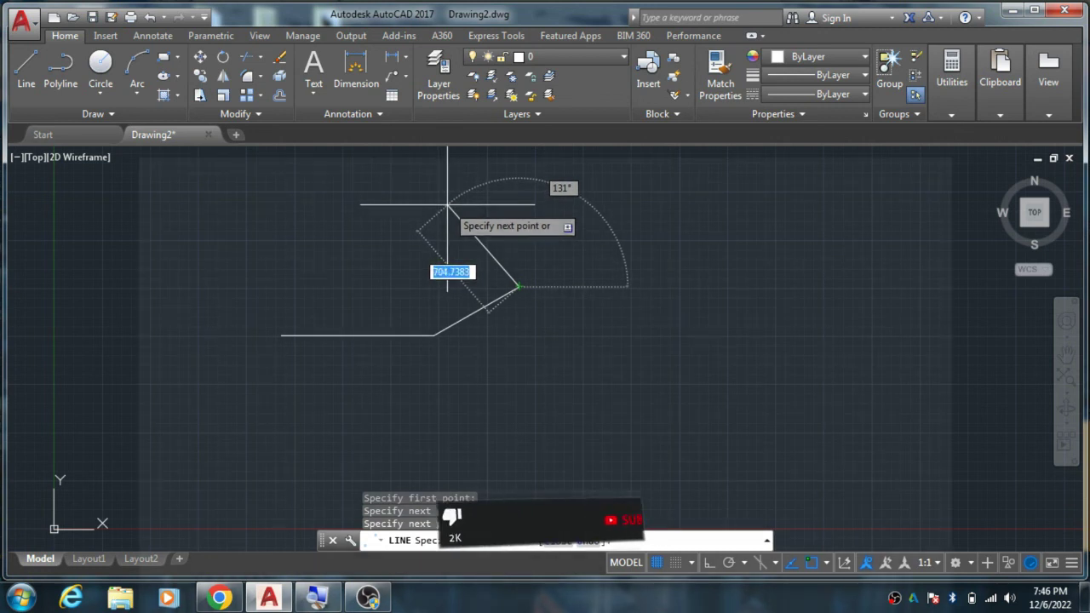
Add a 50-unit segment and a vertical 90° segment, then end the line
{"action": "type", "text": "50"}
{"action": "key", "text": "Return"}
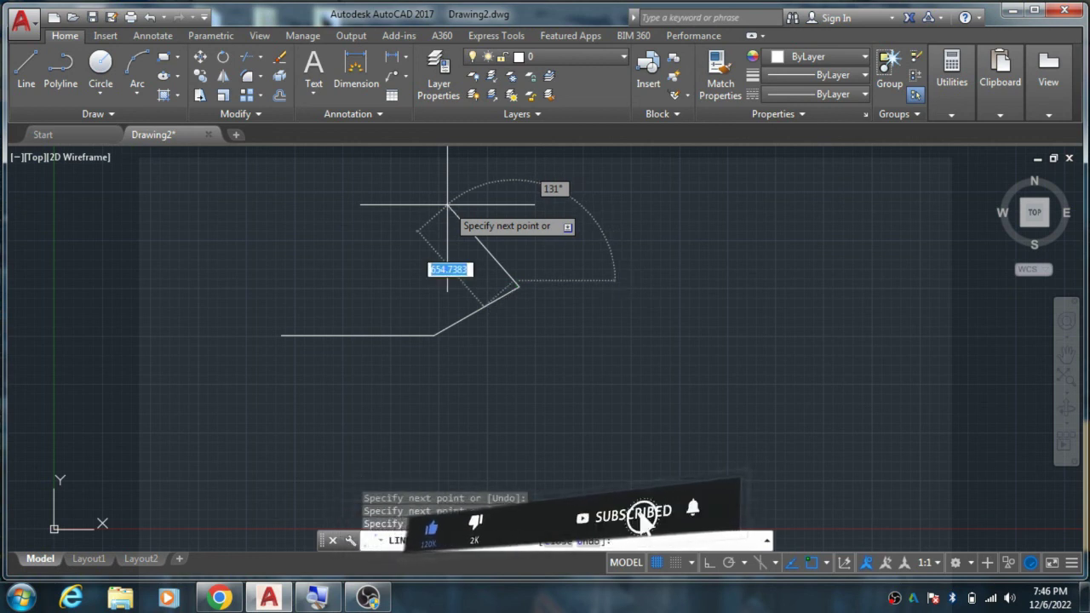
{"action": "type", "text": "90"}
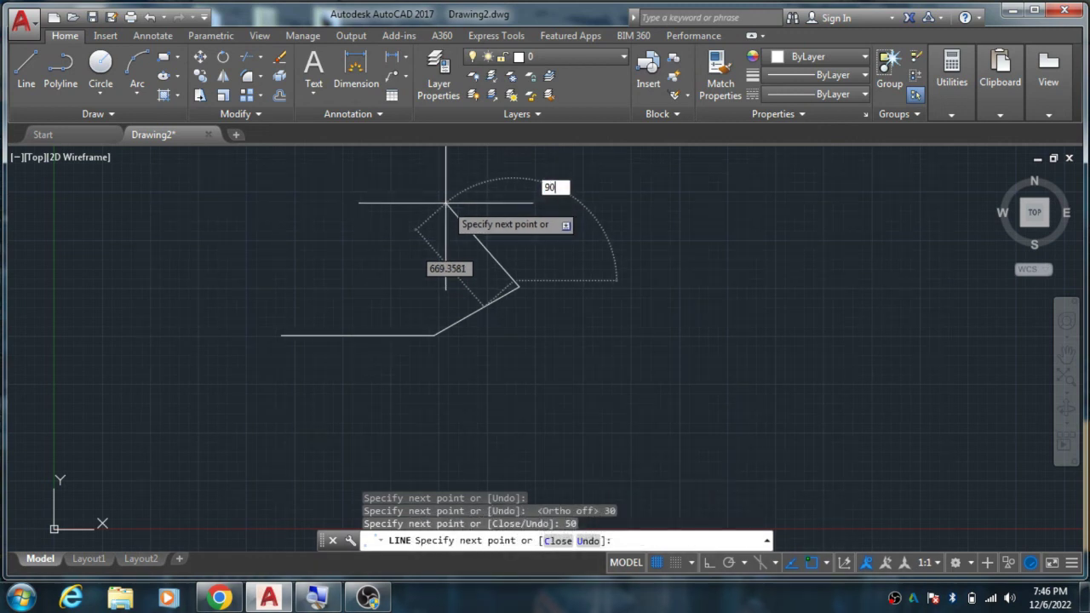
{"action": "key", "text": "Return"}
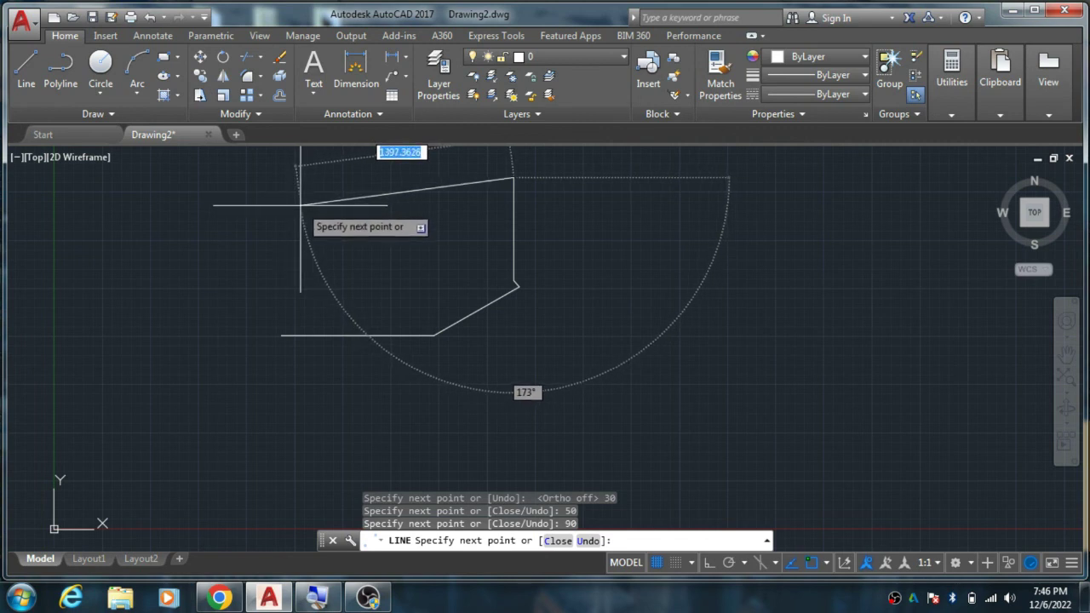
{"action": "key", "text": "Escape"}
{"action": "scroll", "coordinate": [511, 187], "scroll_direction": "up", "scroll_amount": 5}
{"action": "scroll", "coordinate": [465, 225], "scroll_direction": "down", "scroll_amount": 3}
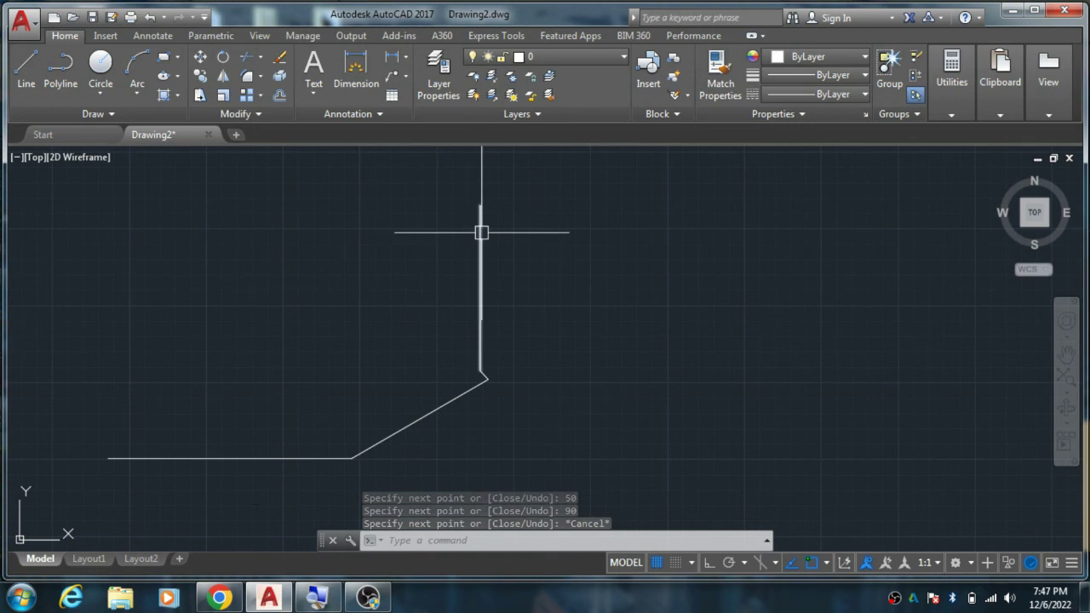
{"action": "key", "text": "Escape"}
{"action": "key", "text": "Escape"}
Window-select all four angled line segments and delete them
{"action": "scroll", "coordinate": [489, 232], "scroll_direction": "down", "scroll_amount": 2}
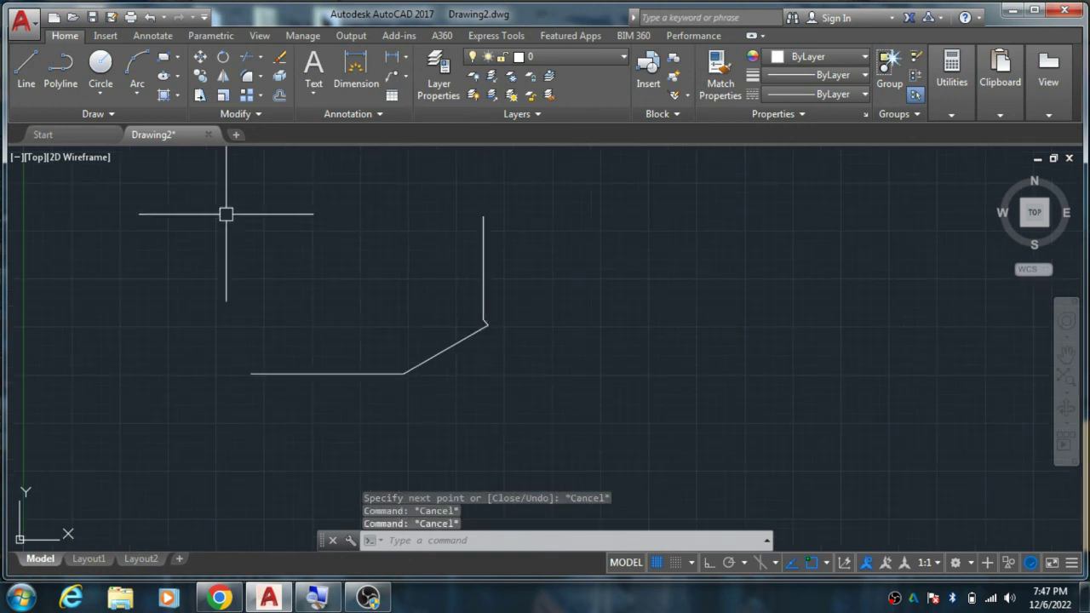
{"action": "left_click", "coordinate": [226, 214]}
{"action": "left_click", "coordinate": [555, 417]}
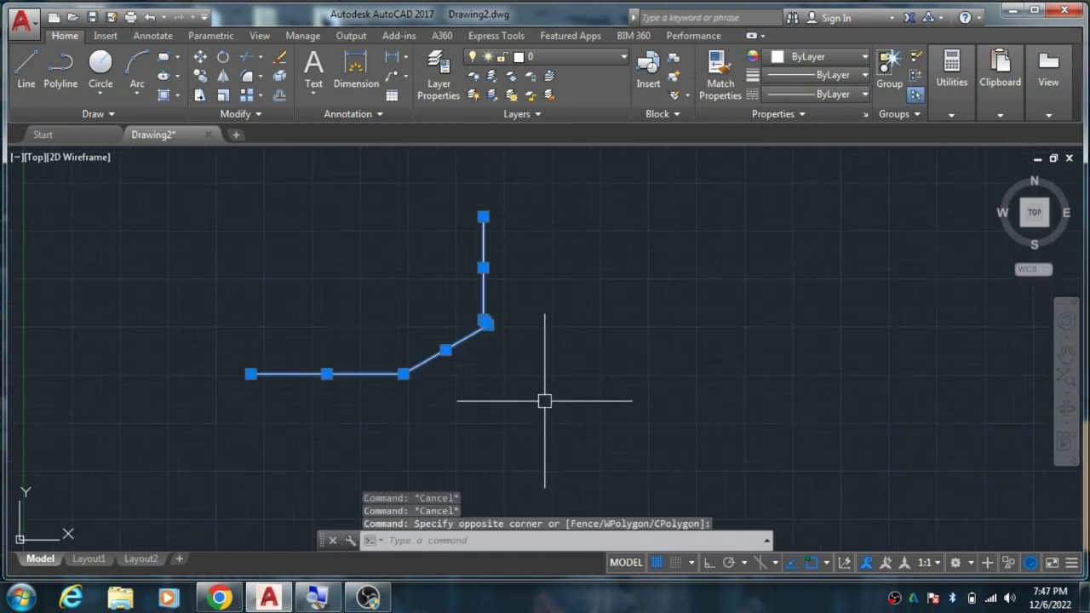
{"action": "key", "text": "Delete"}
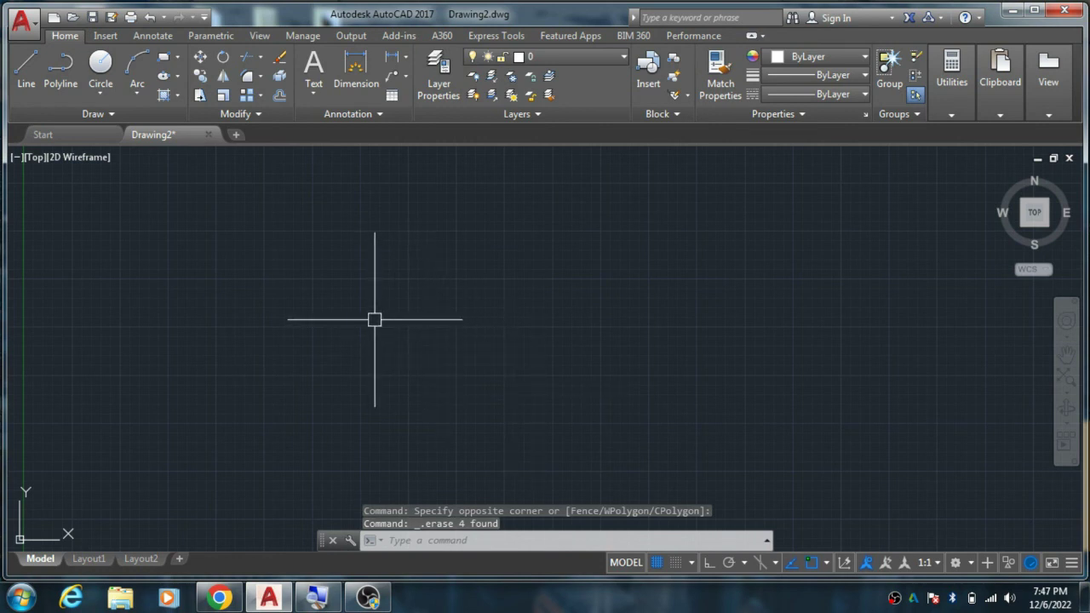
{"action": "scroll", "coordinate": [289, 314], "scroll_direction": "down", "scroll_amount": 3}
{"action": "scroll", "coordinate": [154, 387], "scroll_direction": "down", "scroll_amount": 2}
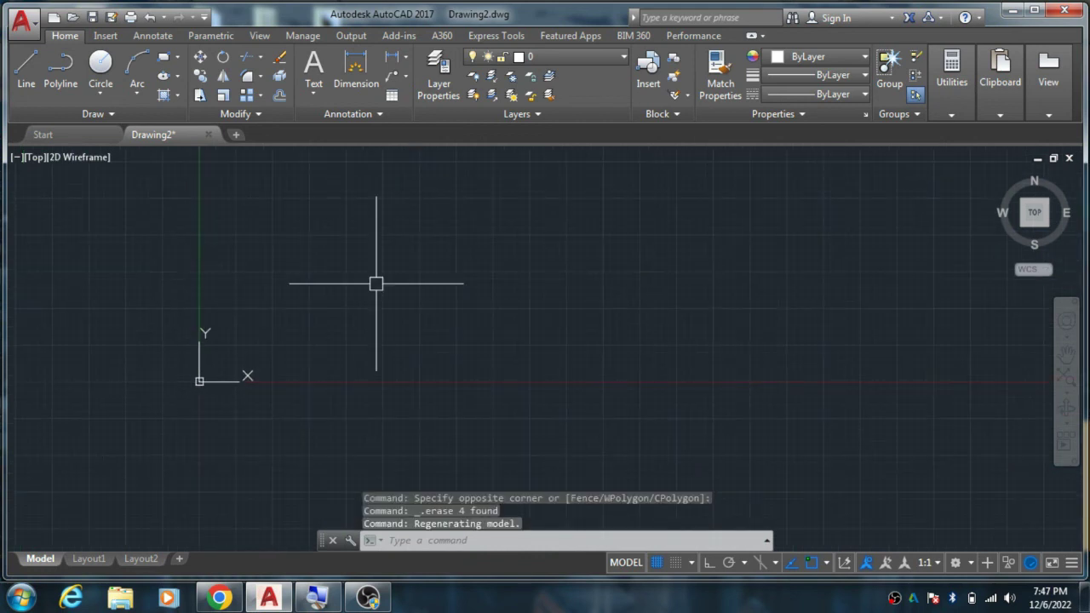